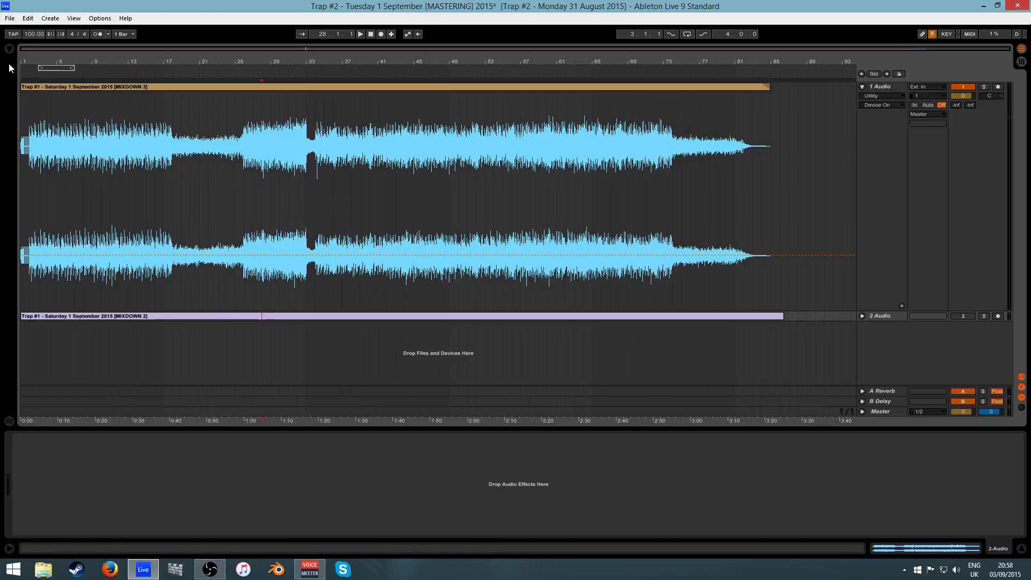
# - Zoom the arrangement in and out to inspect the song's opening bars
pyautogui.moveTo(27, 62); pyautogui.dragTo(28, 114)
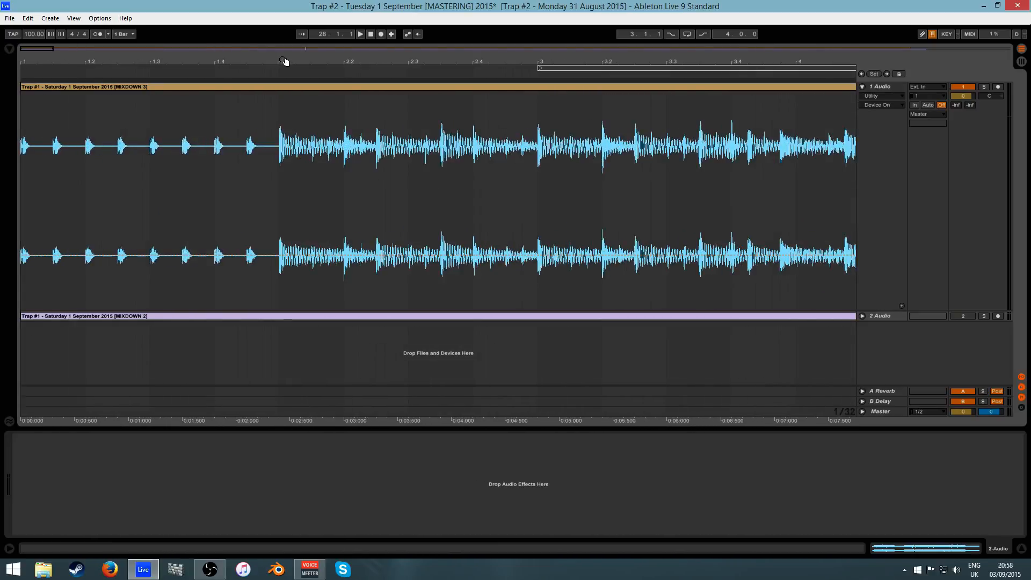
pyautogui.moveTo(283, 60); pyautogui.dragTo(30, 55)
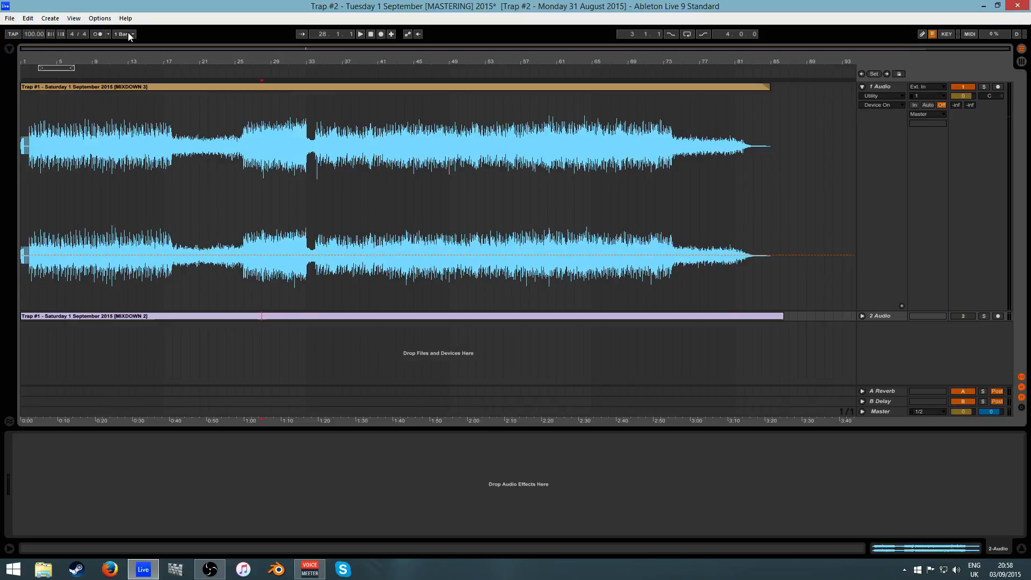
pyautogui.moveTo(21, 59); pyautogui.dragTo(20, 60)
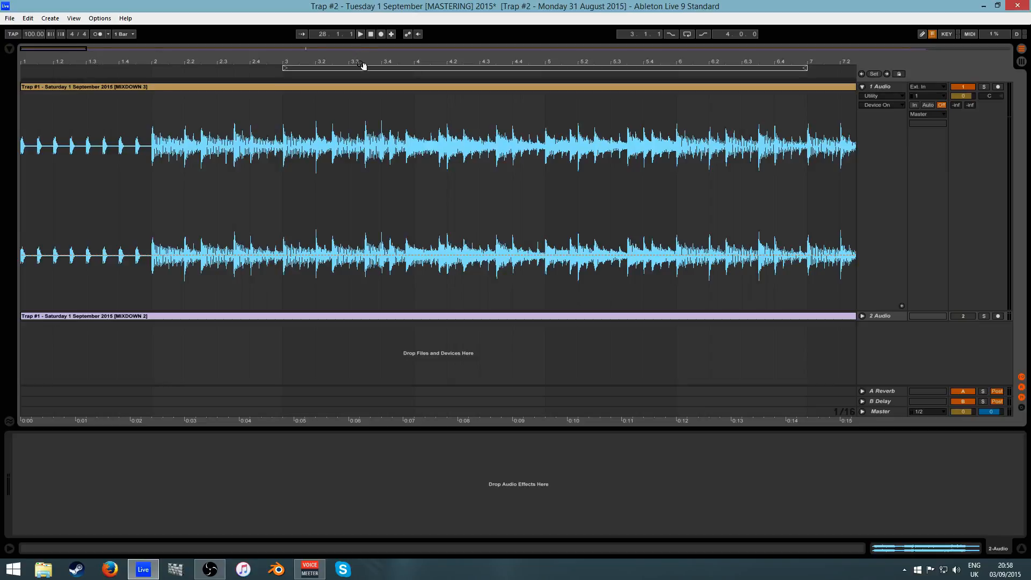
pyautogui.moveTo(353, 60)
pyautogui.mouseDown()
pyautogui.moveTo(353, 47)
pyautogui.moveTo(101, 61)
pyautogui.mouseUp()
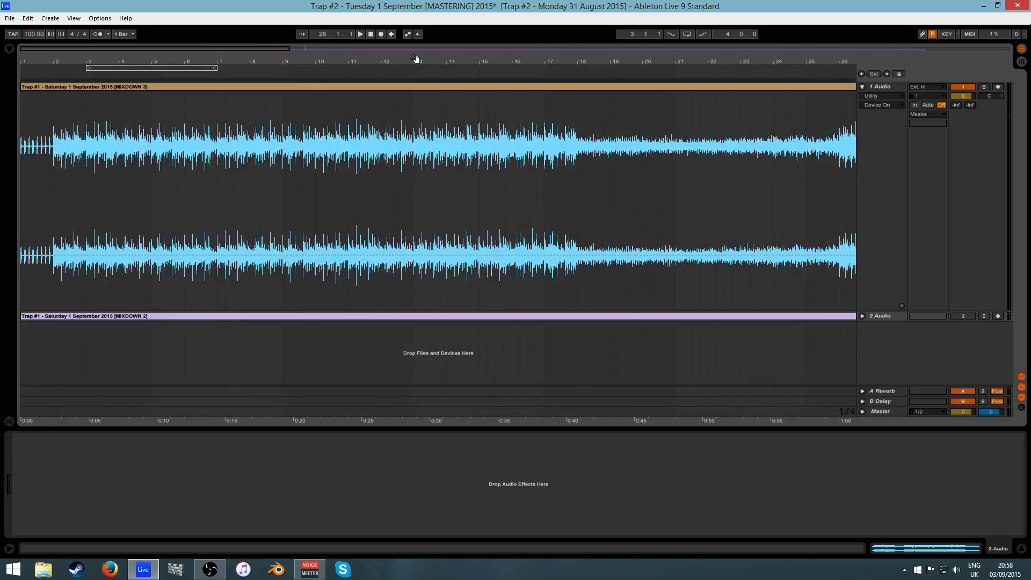
pyautogui.moveTo(414, 60); pyautogui.dragTo(129, 59)
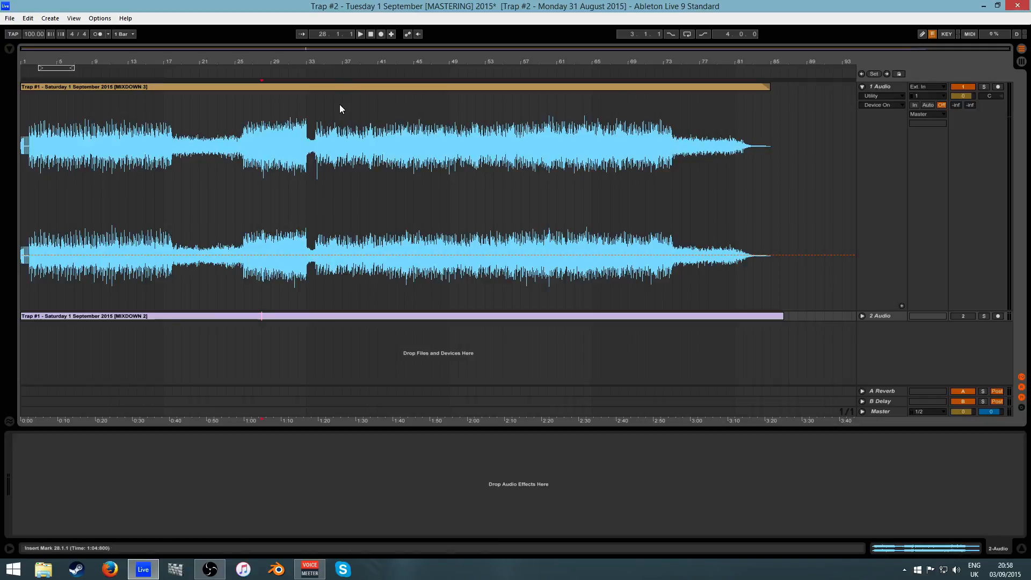
# - Select every device in the 1 Audio track's chain and group them into an Audio Effect Rack
pyautogui.click(868, 88)
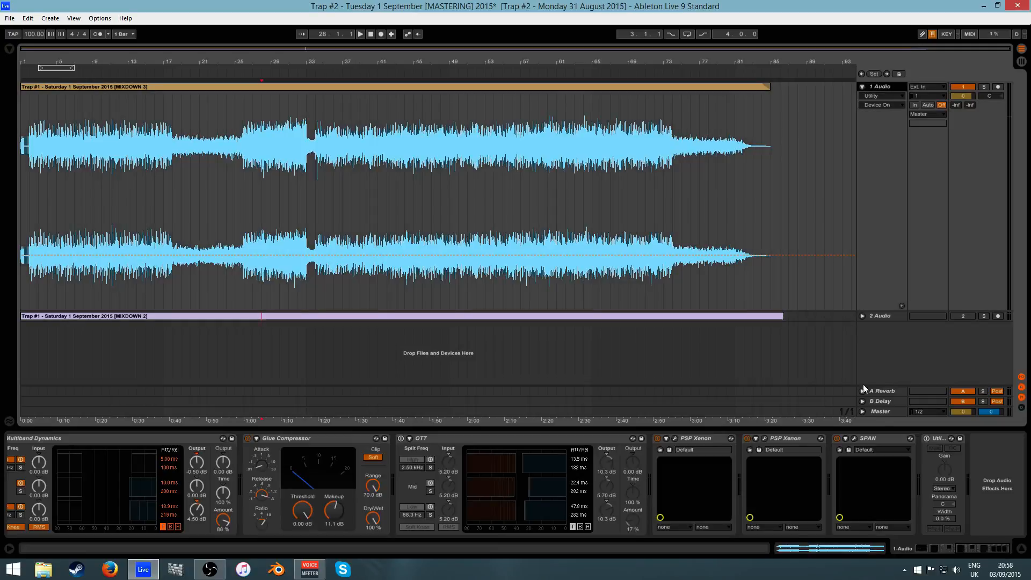
pyautogui.moveTo(970, 549); pyautogui.dragTo(920, 563)
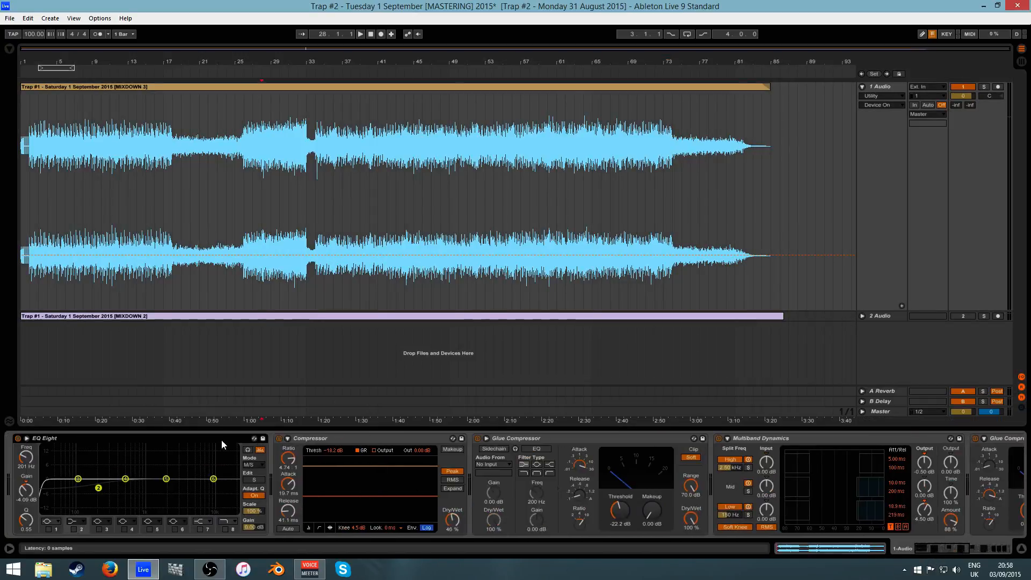
pyautogui.click(379, 437)
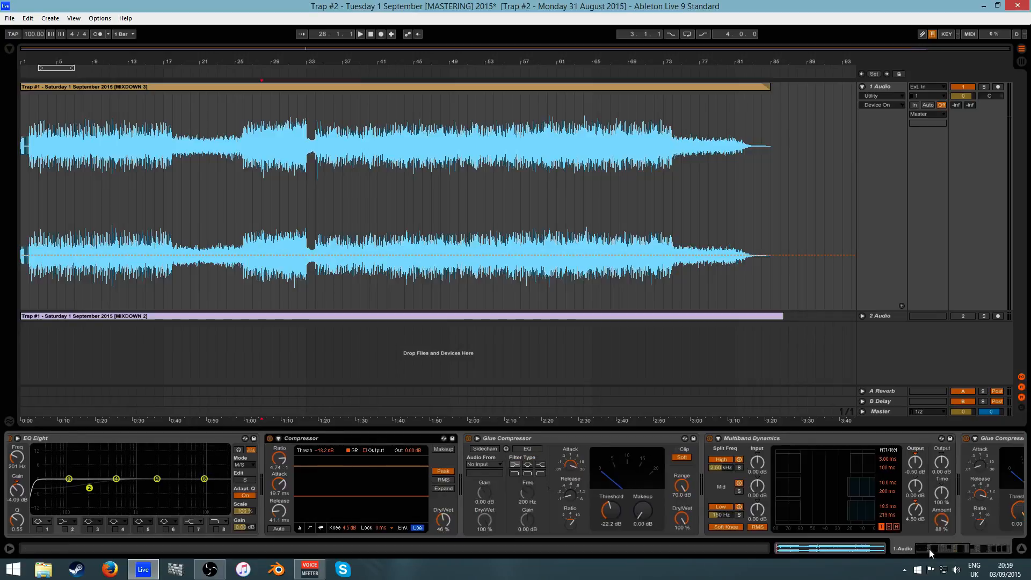
pyautogui.moveTo(929, 549); pyautogui.dragTo(866, 550)
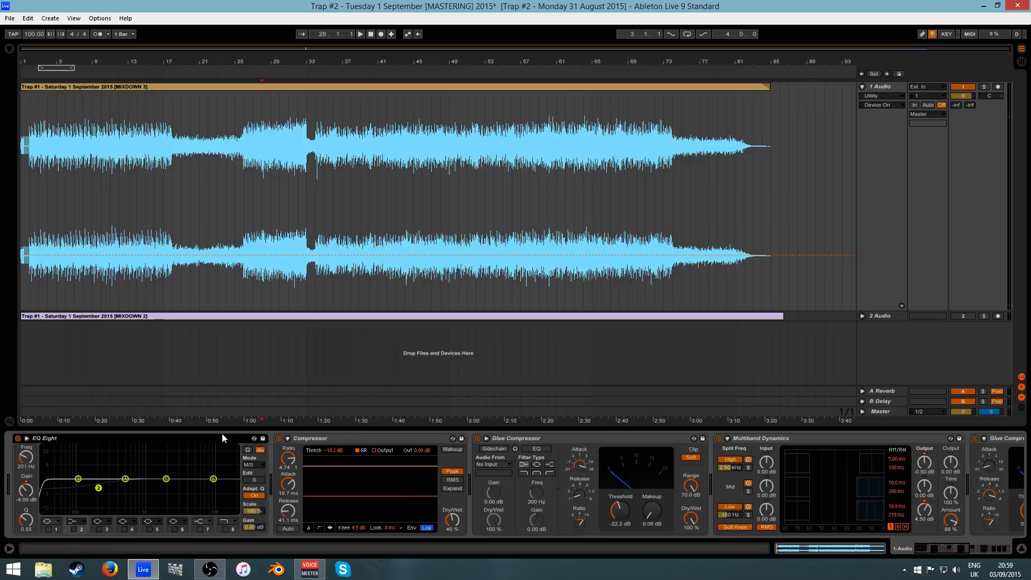
pyautogui.click(926, 545)
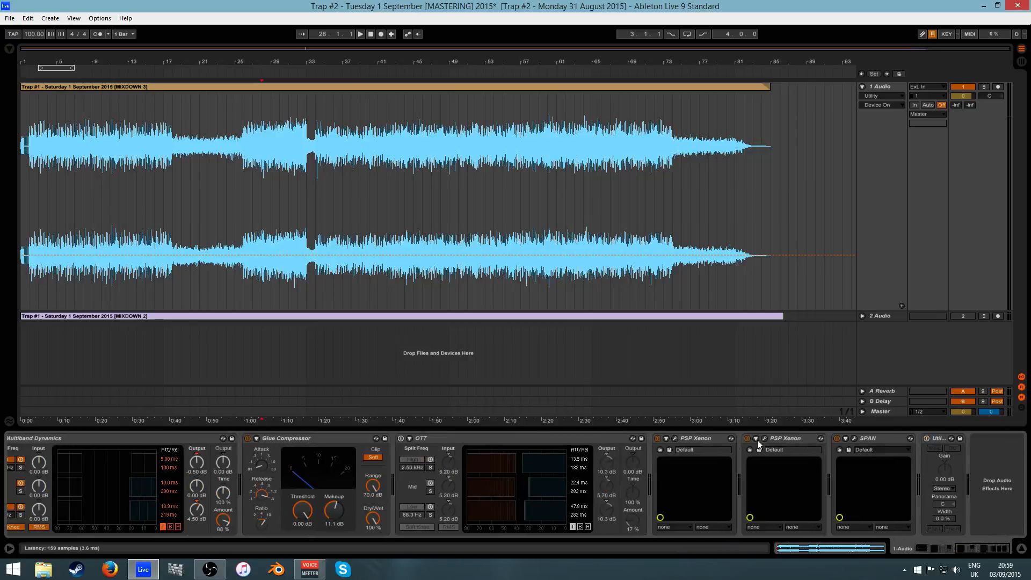
pyautogui.moveTo(977, 552); pyautogui.dragTo(690, 578)
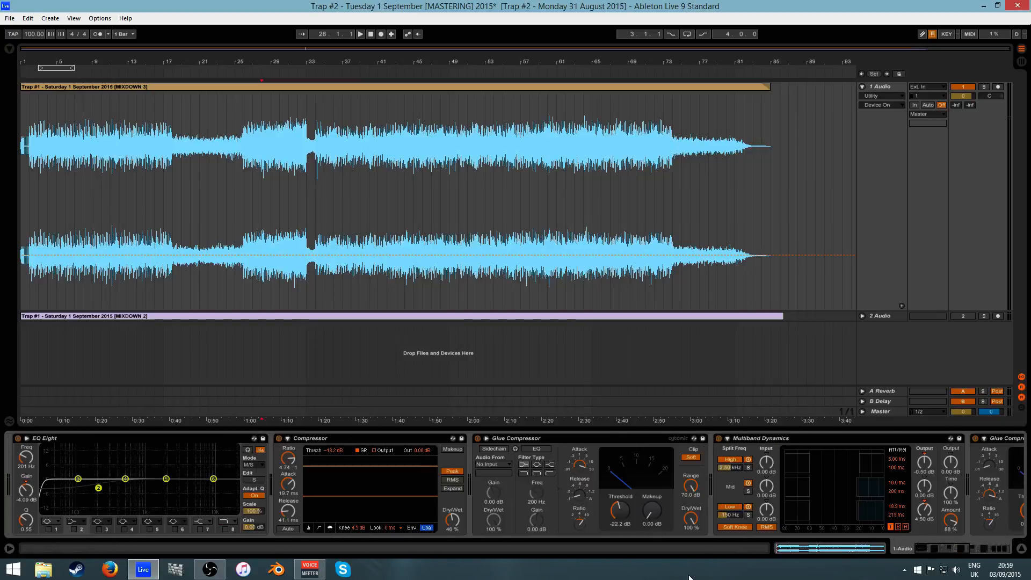
pyautogui.hotkey('ctrl', 'a')
pyautogui.hotkey('ctrl', 'g')
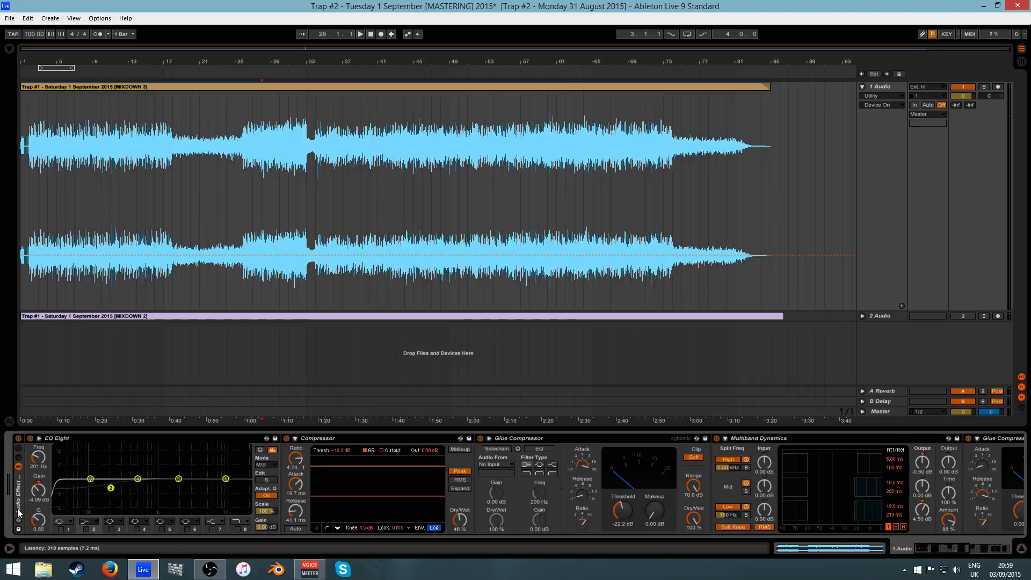
# - Bypass the mastering rack and play the song from the beginning
pyautogui.click(18, 439)
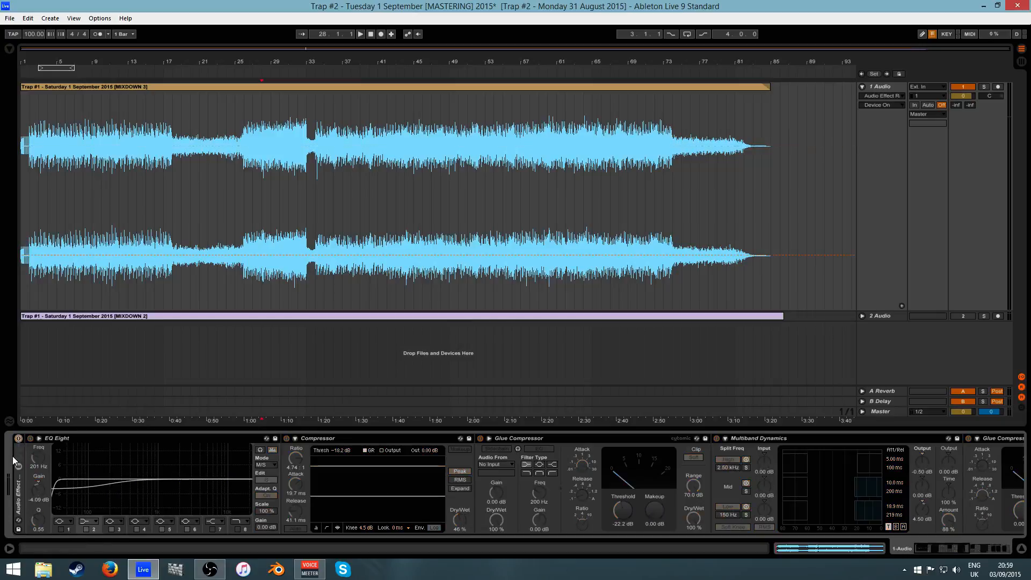
pyautogui.click(369, 37)
pyautogui.click(359, 34)
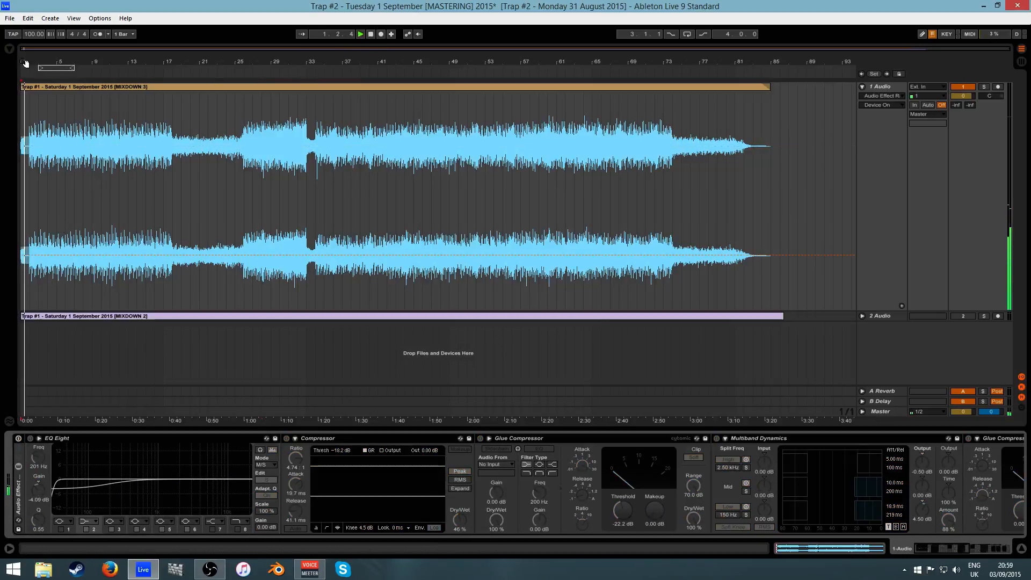
pyautogui.moveTo(26, 63); pyautogui.dragTo(251, 227)
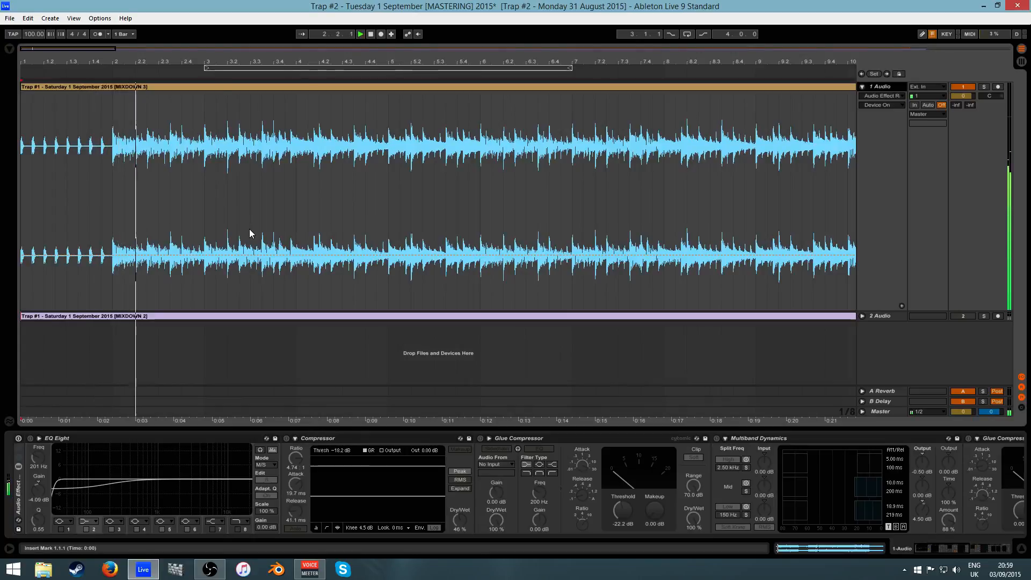
pyautogui.moveTo(219, 64); pyautogui.dragTo(81, 5)
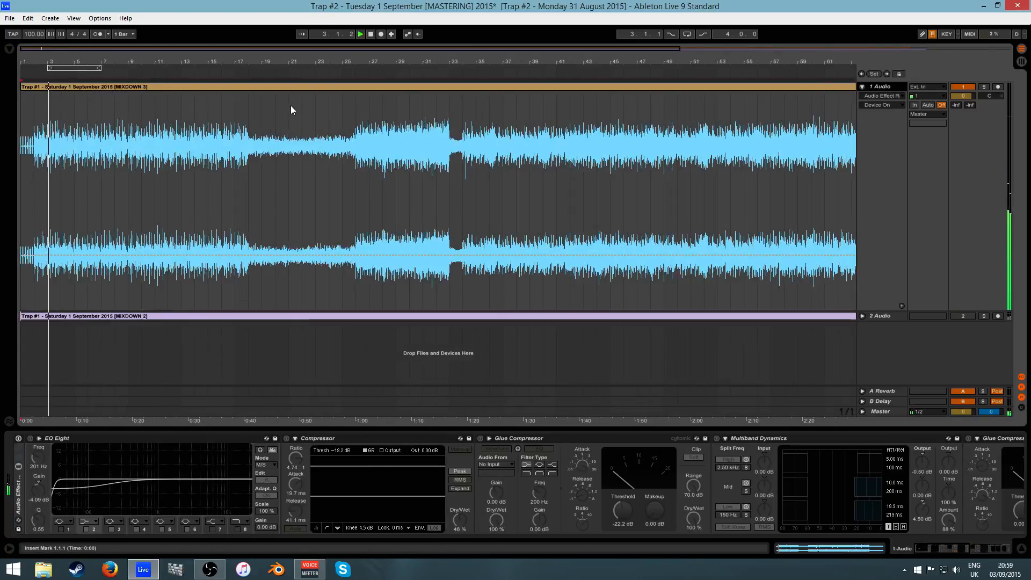
# - Audition the bypassed mix from bar 26 through bars 29–39, then stop
pyautogui.click(354, 111)
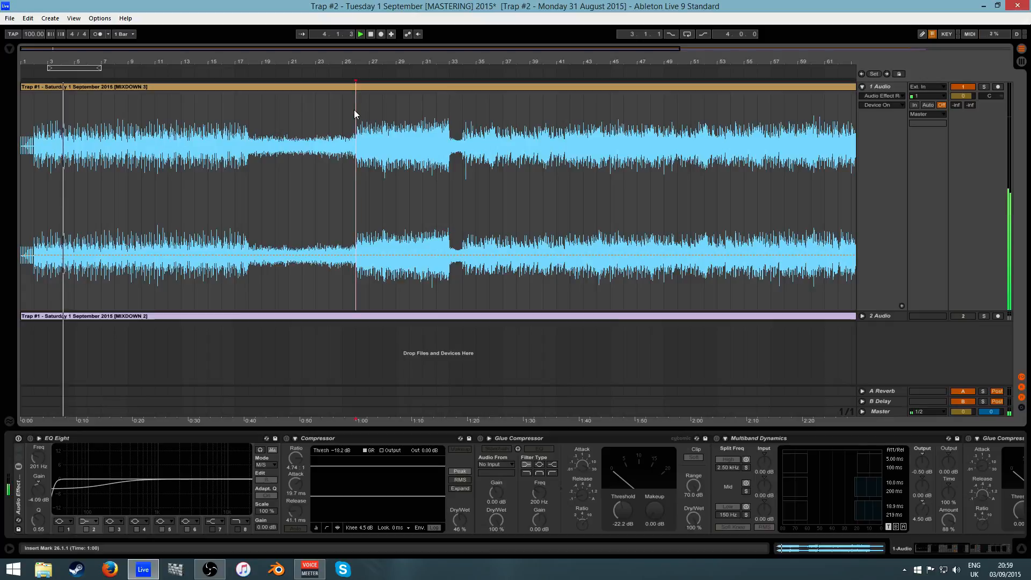
pyautogui.click(359, 38)
pyautogui.moveTo(400, 61)
pyautogui.mouseDown()
pyautogui.moveTo(399, 96)
pyautogui.moveTo(274, 98)
pyautogui.moveTo(274, 129)
pyautogui.moveTo(333, 126)
pyautogui.moveTo(336, 72)
pyautogui.mouseUp()
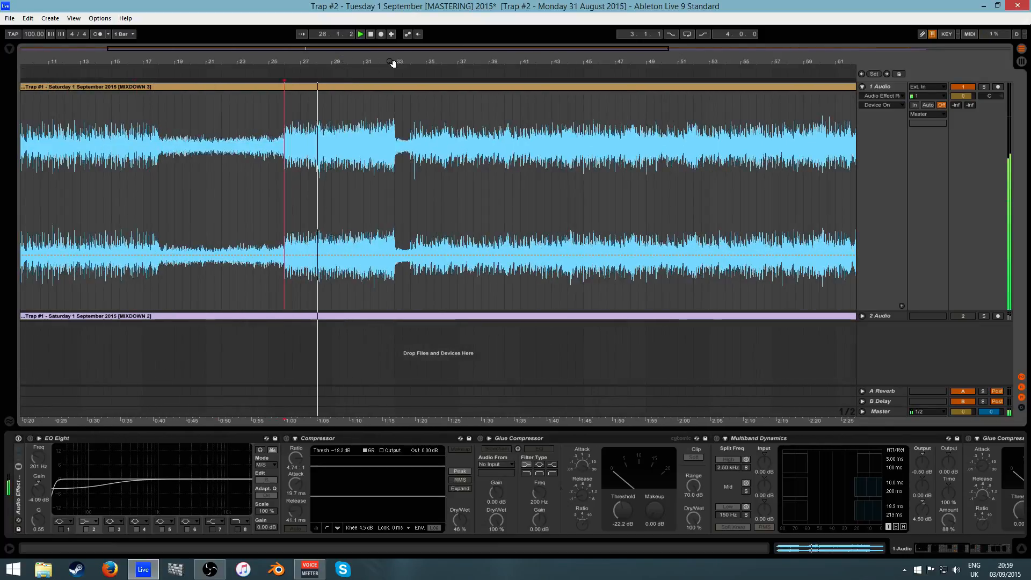
pyautogui.moveTo(393, 64); pyautogui.dragTo(307, 37)
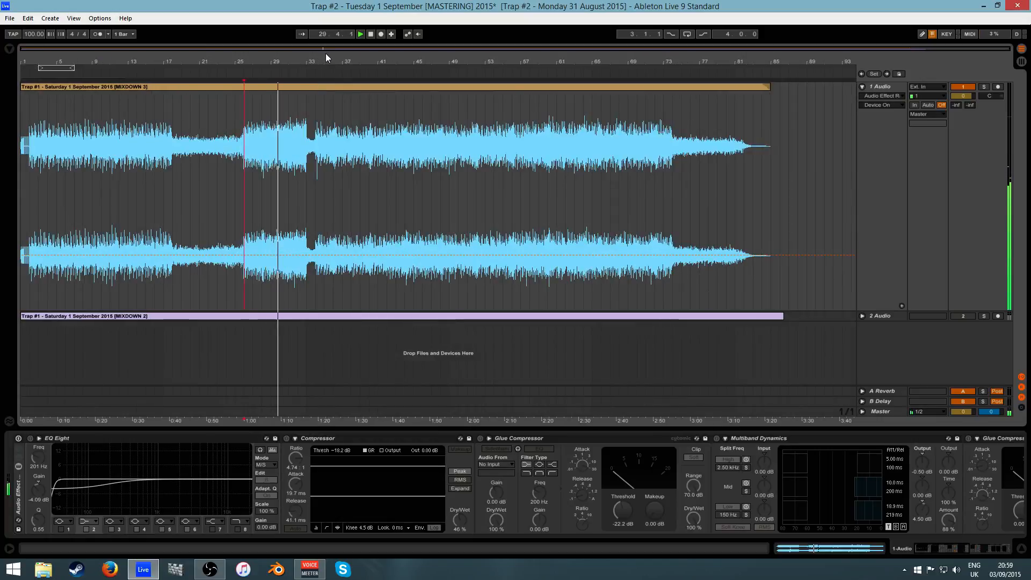
pyautogui.moveTo(319, 49); pyautogui.dragTo(449, 86)
pyautogui.click(396, 63)
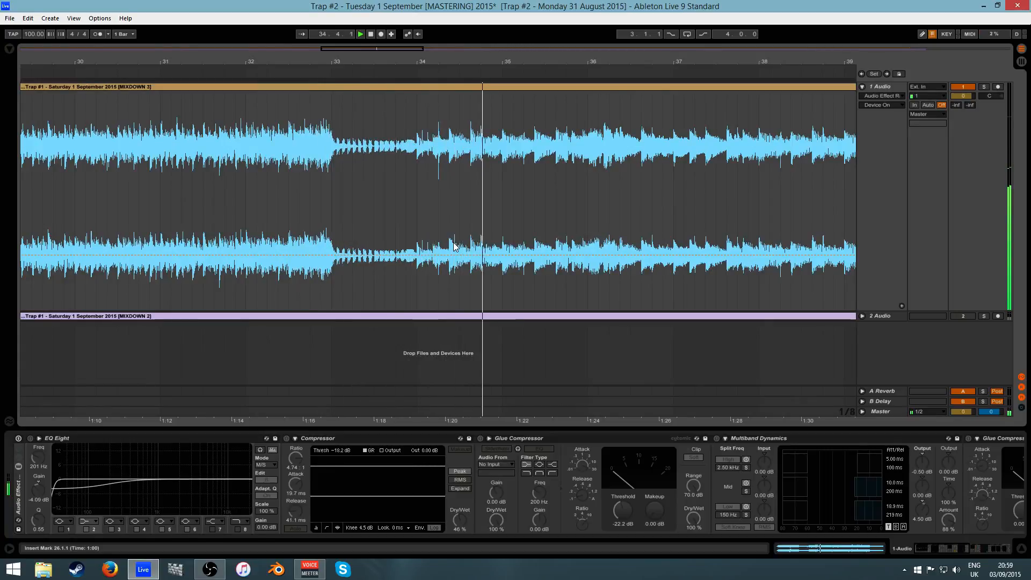
pyautogui.click(371, 35)
pyautogui.moveTo(391, 65); pyautogui.dragTo(316, 64)
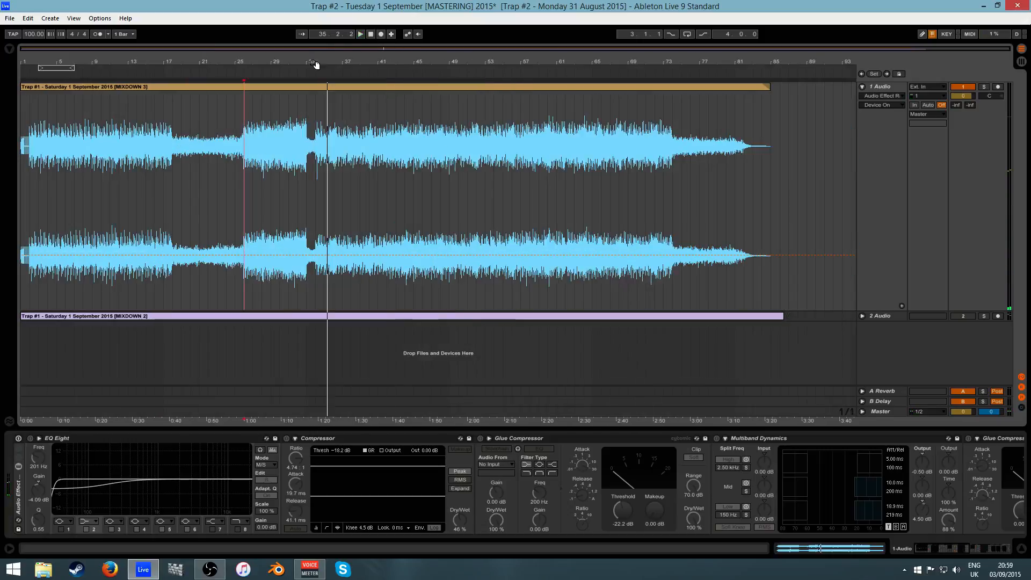
# - Turn the mastering rack back on and play again from bar 26
pyautogui.click(18, 439)
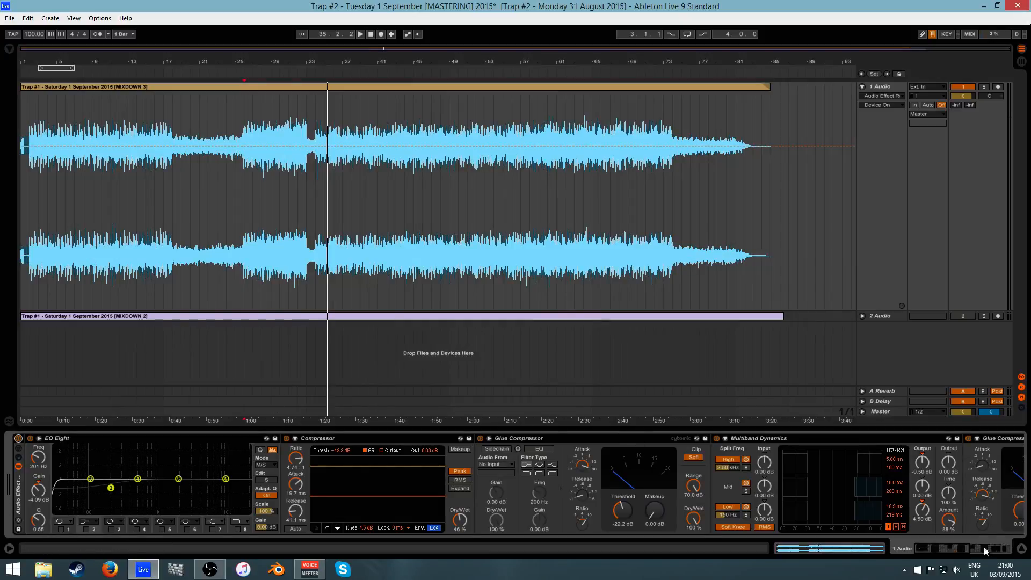
pyautogui.moveTo(984, 548); pyautogui.dragTo(764, 572)
pyautogui.press('+')
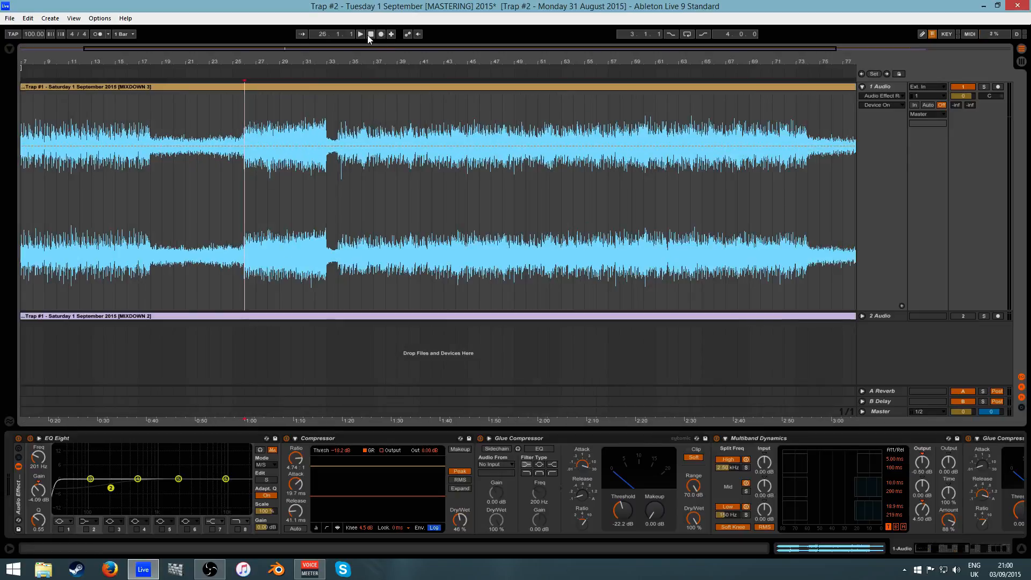
pyautogui.click(363, 34)
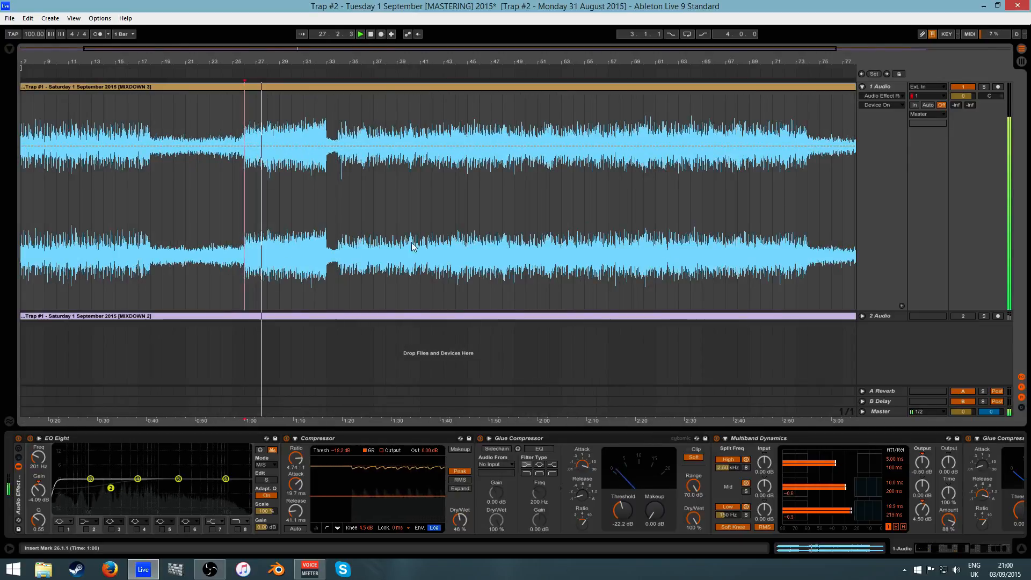
pyautogui.click(953, 551)
# - Open both PSP Xenon limiters and SPAN, freeze the spectrum, and stop playback
pyautogui.click(670, 439)
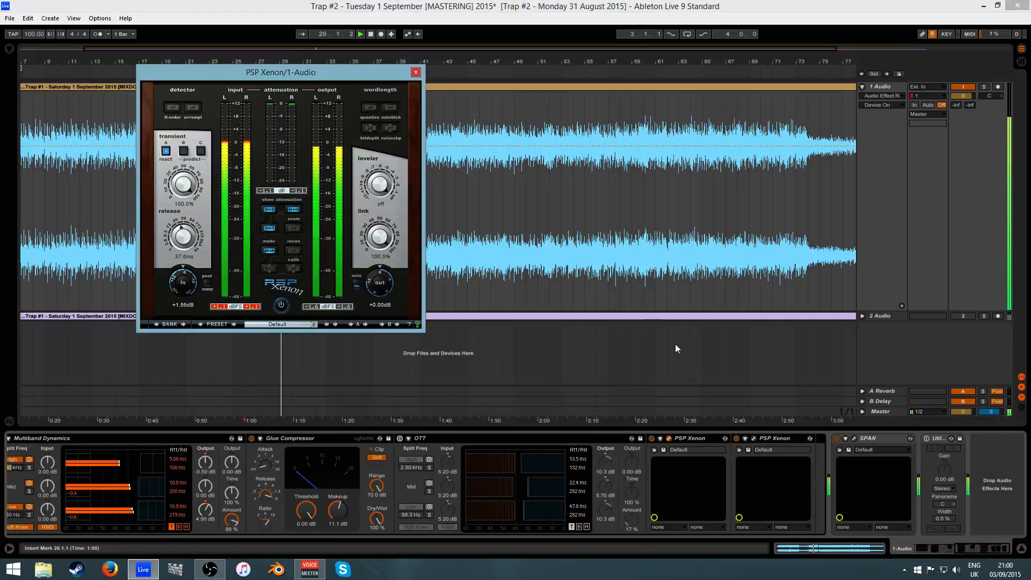
pyautogui.click(755, 438)
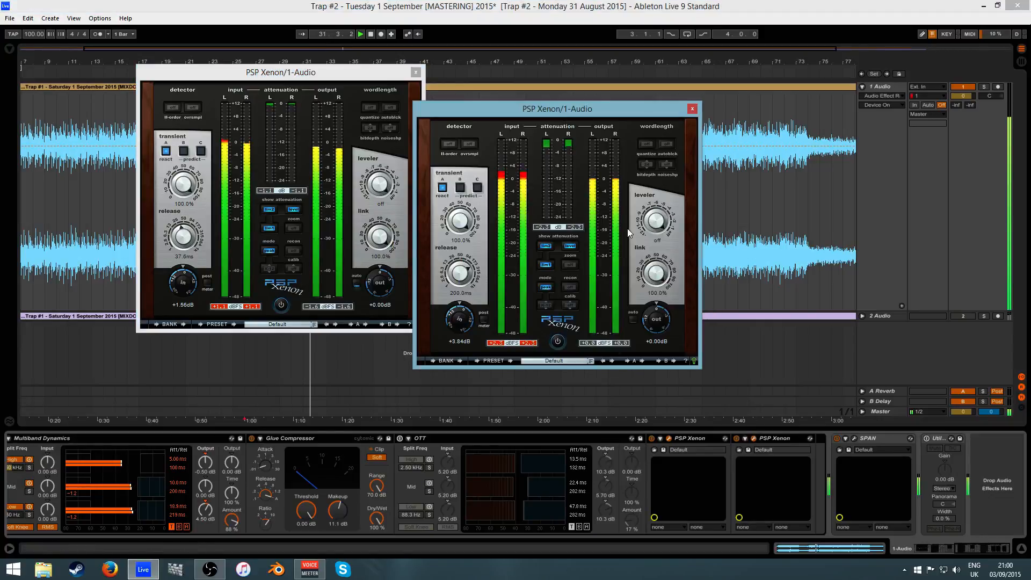
pyautogui.click(855, 438)
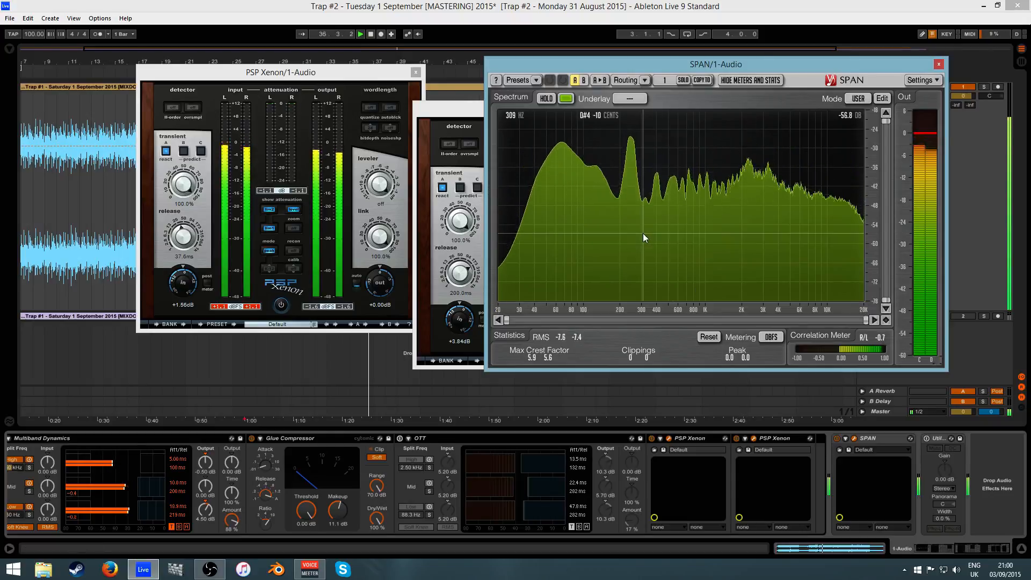
pyautogui.click(547, 100)
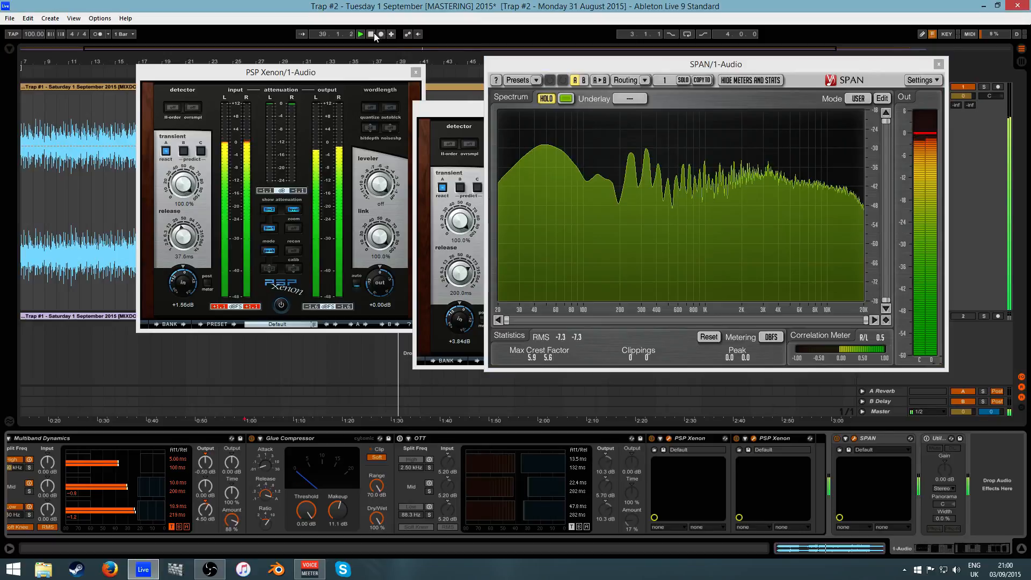
pyautogui.press('space')
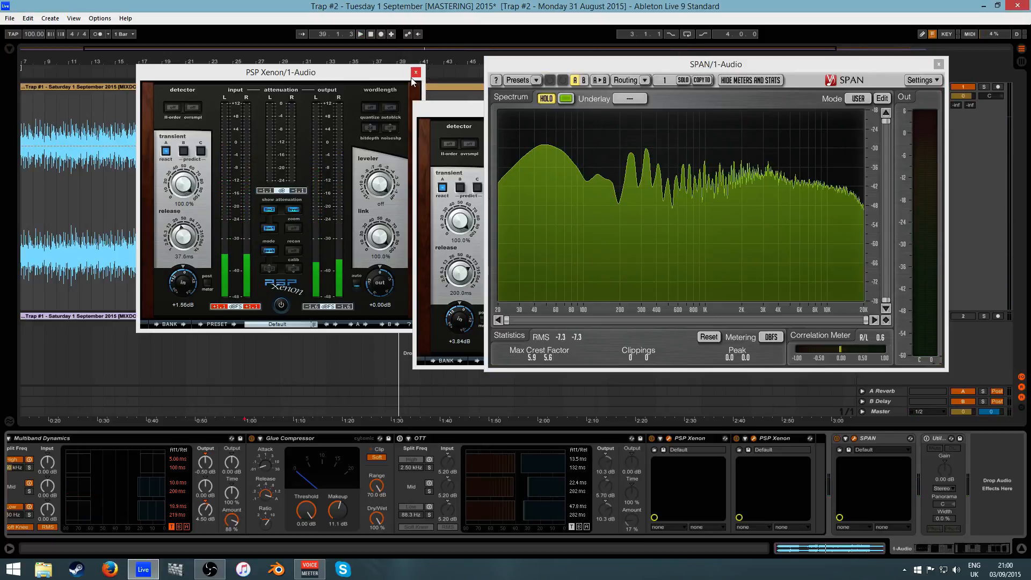
# - Arrange the two Xenon windows for comparison and close the SPAN window
pyautogui.click(383, 75)
pyautogui.moveTo(465, 117); pyautogui.dragTo(252, 158)
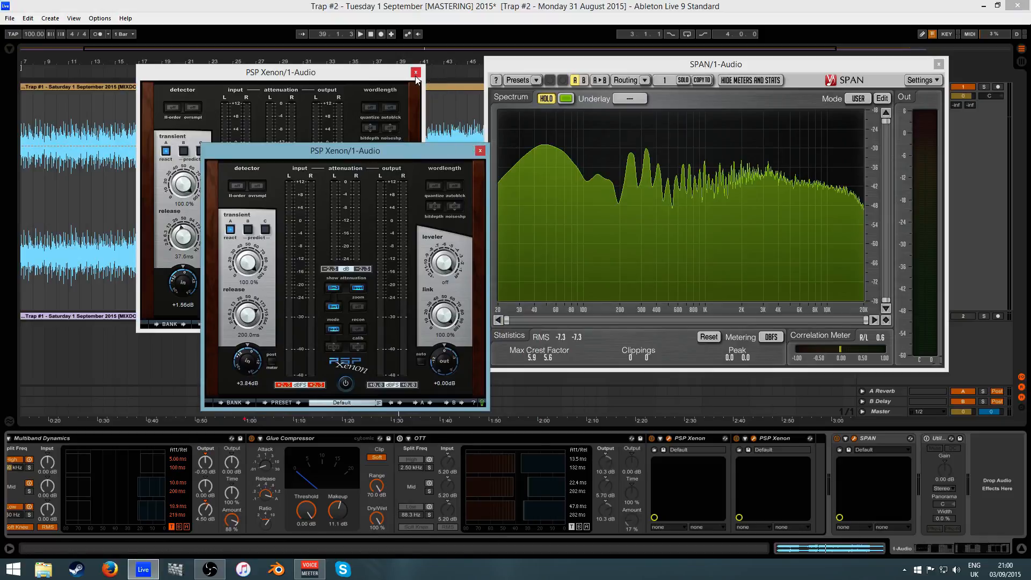
pyautogui.moveTo(395, 77); pyautogui.dragTo(380, 154)
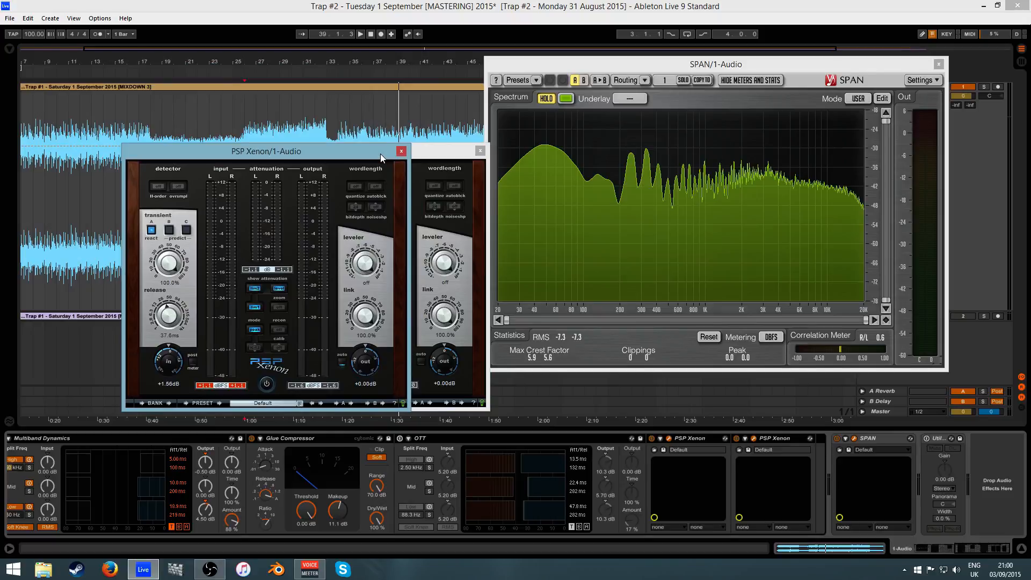
pyautogui.click(421, 151)
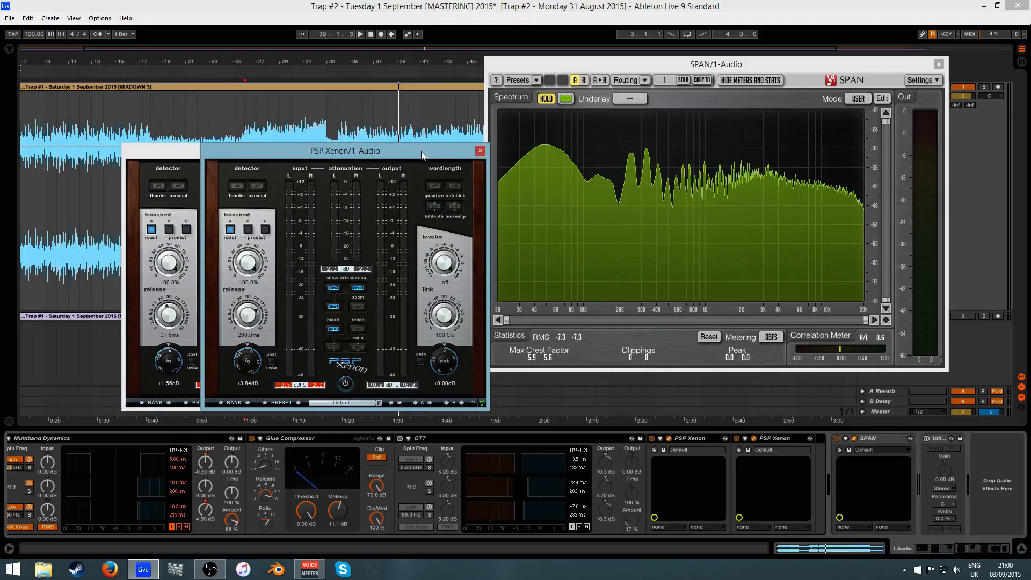
pyautogui.click(179, 156)
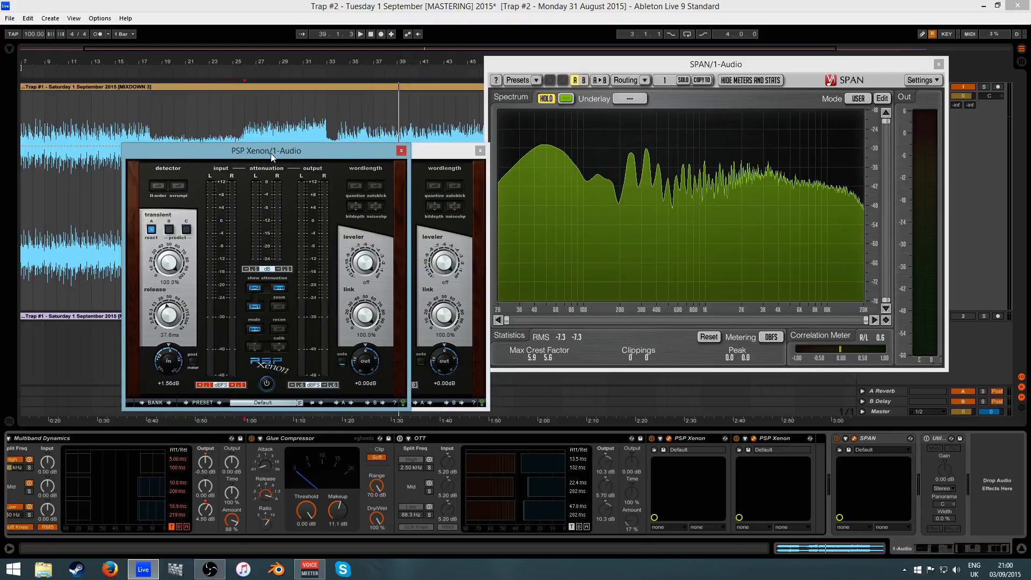
pyautogui.click(419, 156)
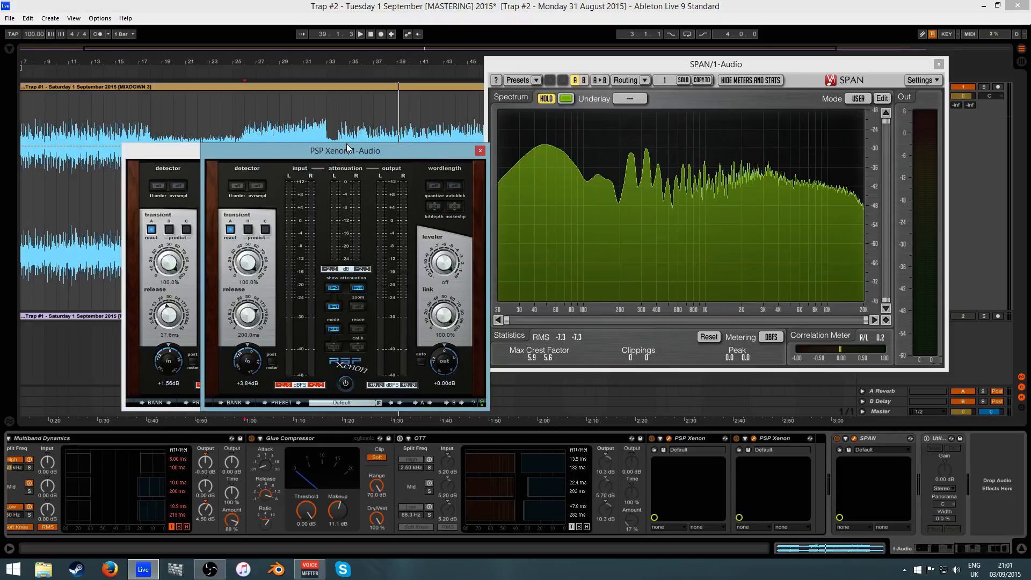
pyautogui.moveTo(348, 148); pyautogui.dragTo(341, 149)
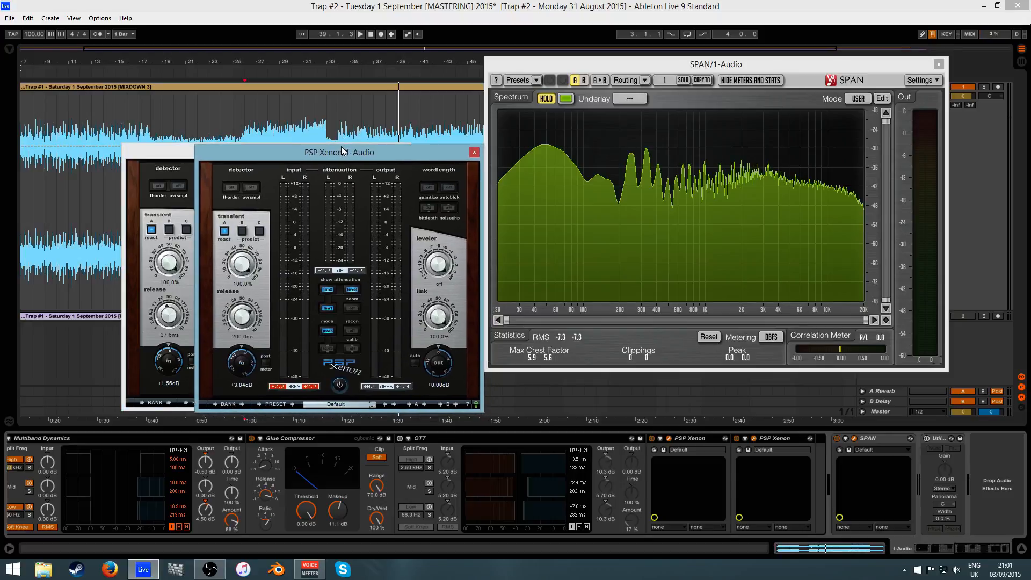
pyautogui.click(938, 66)
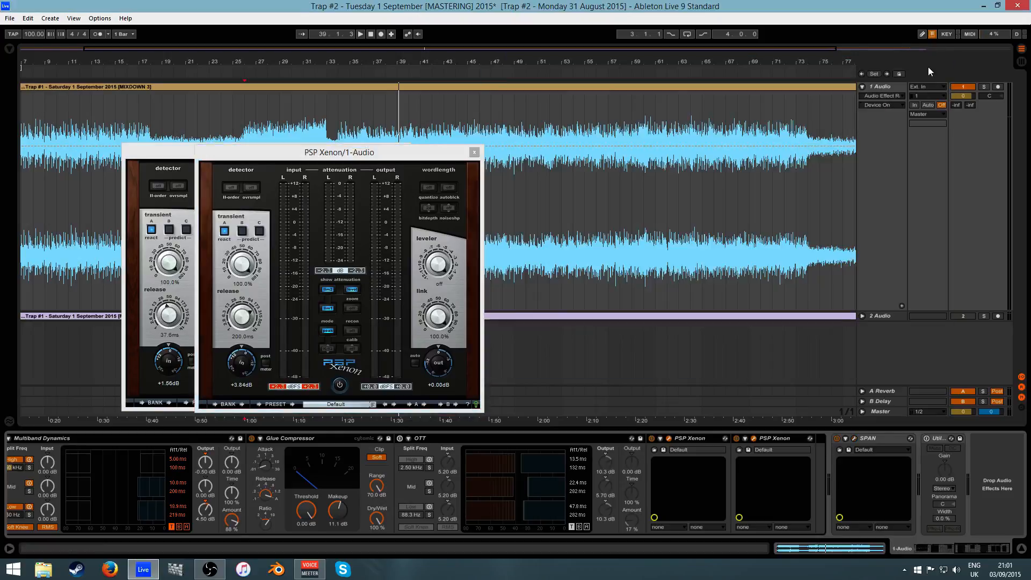
# - Close both Xenon windows, zoom out to the whole song, and set playback start at bar 34
pyautogui.click(474, 152)
pyautogui.click(404, 150)
pyautogui.doubleClick(406, 57)
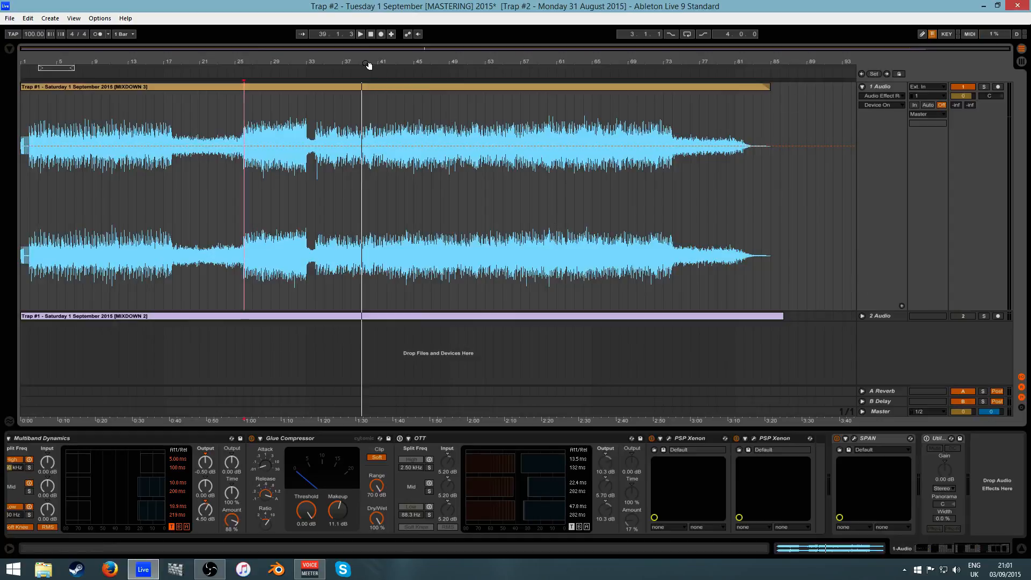
pyautogui.moveTo(345, 57)
pyautogui.mouseDown()
pyautogui.moveTo(344, 75)
pyautogui.moveTo(348, 56)
pyautogui.mouseUp()
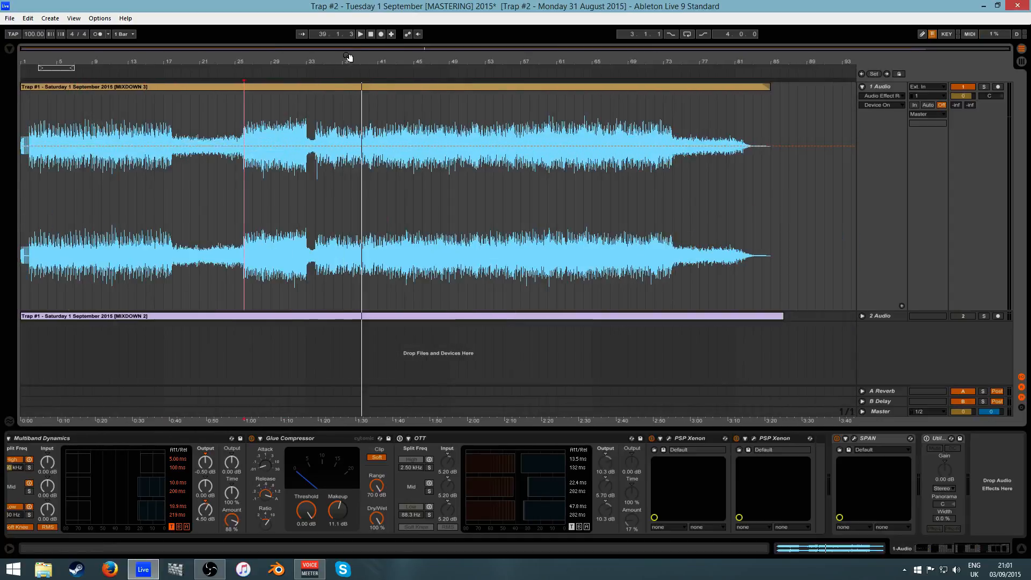
pyautogui.click(316, 144)
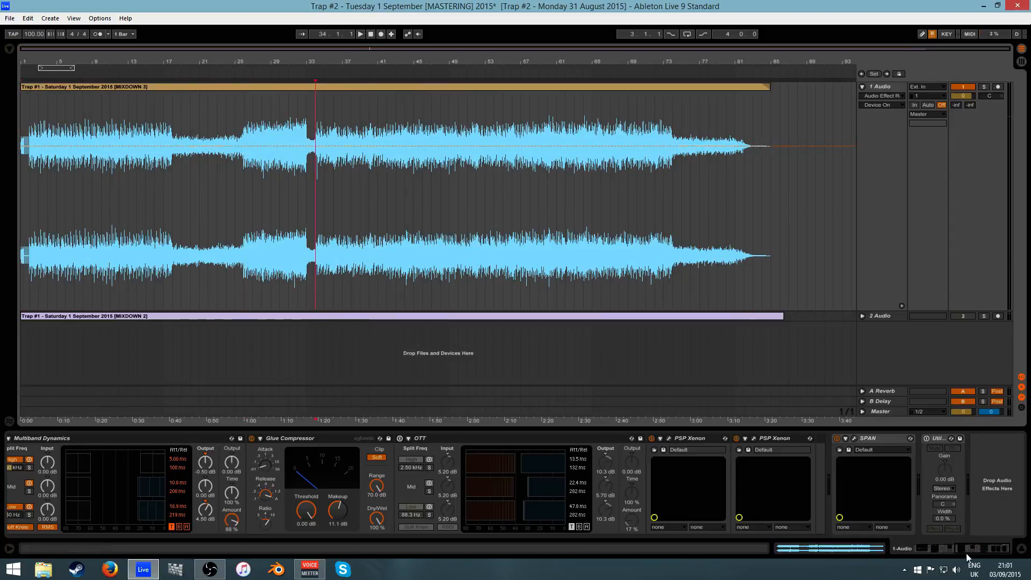
# - Reopen both PSP Xenon limiters and SPAN, then close all three windows
pyautogui.click(847, 553)
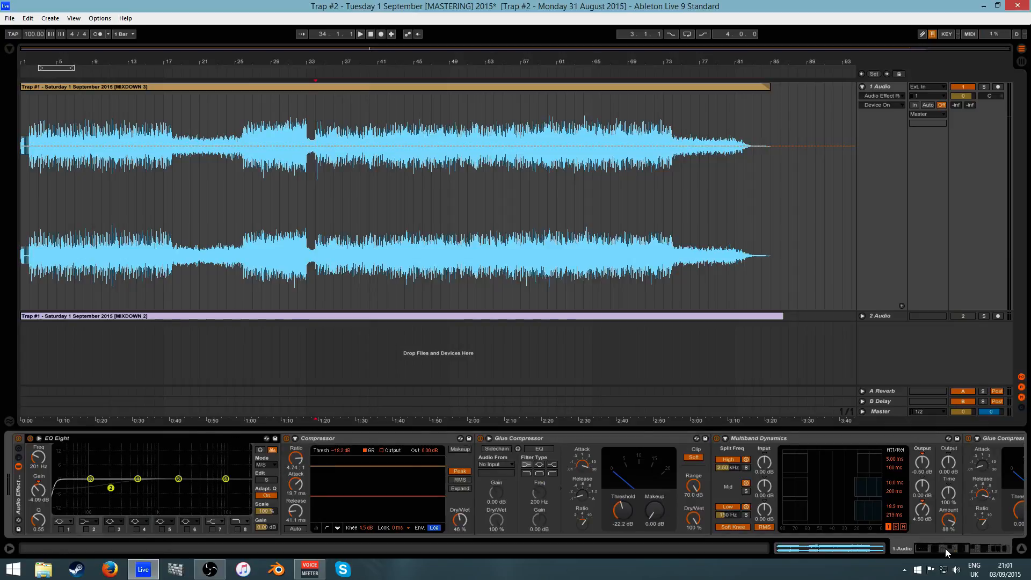
pyautogui.moveTo(945, 549); pyautogui.dragTo(992, 540)
pyautogui.click(670, 438)
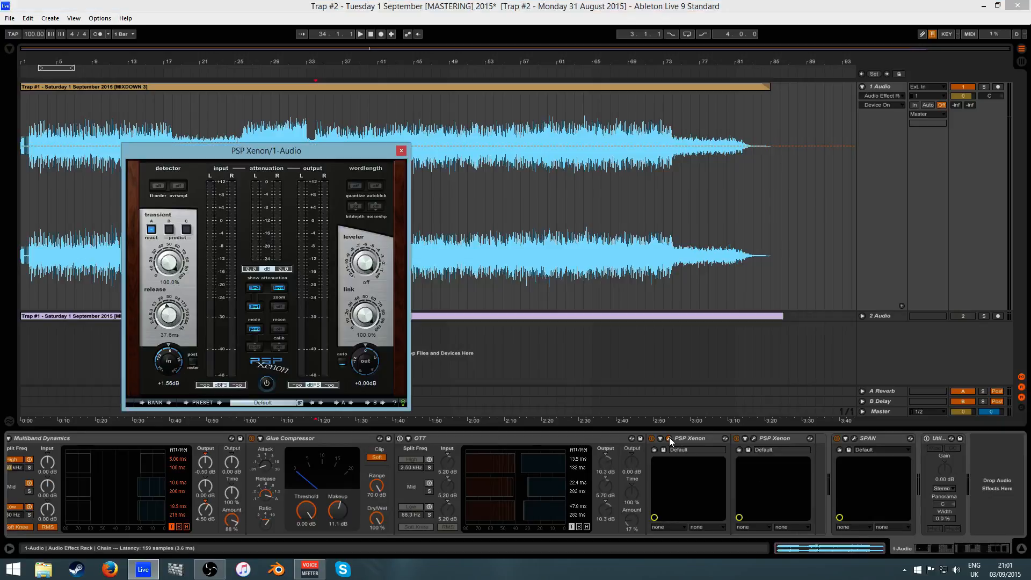
pyautogui.click(755, 439)
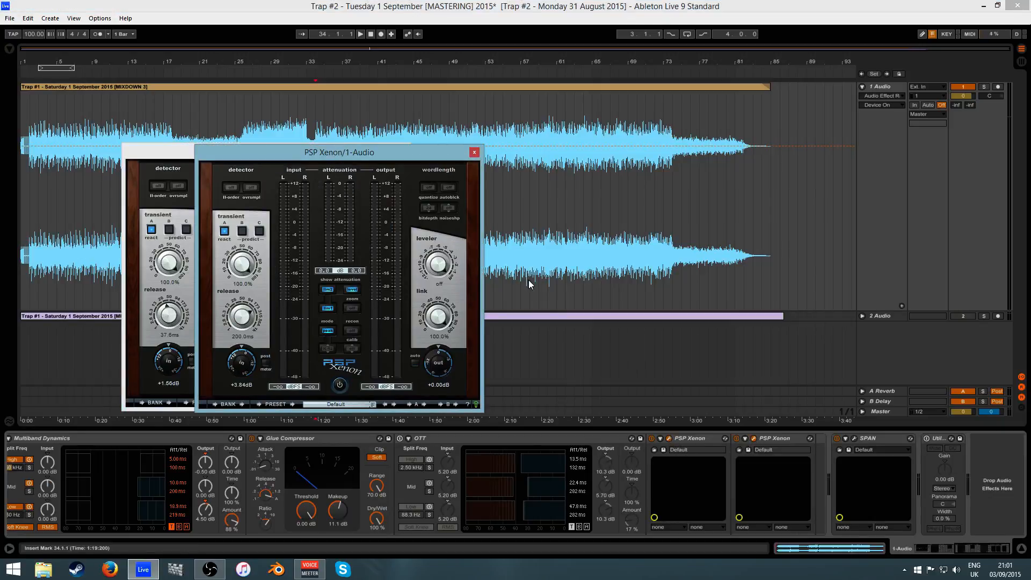
pyautogui.click(853, 439)
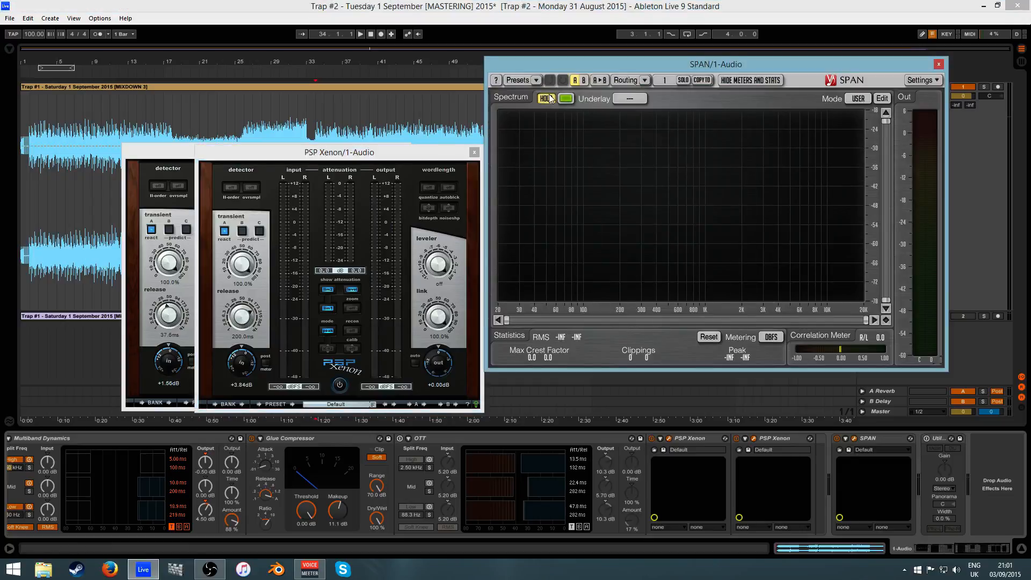
pyautogui.moveTo(690, 69); pyautogui.dragTo(510, 85)
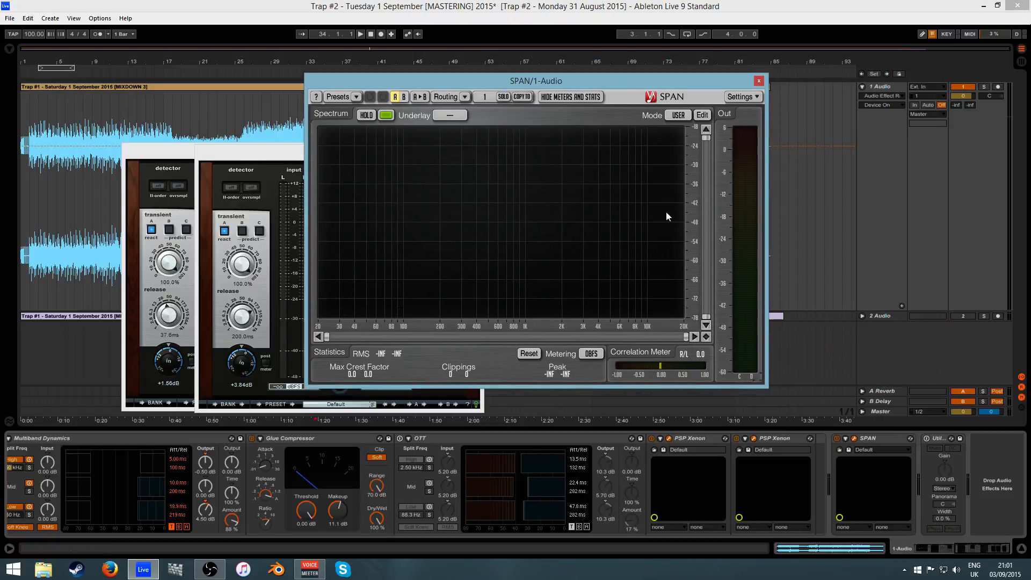
pyautogui.click(759, 82)
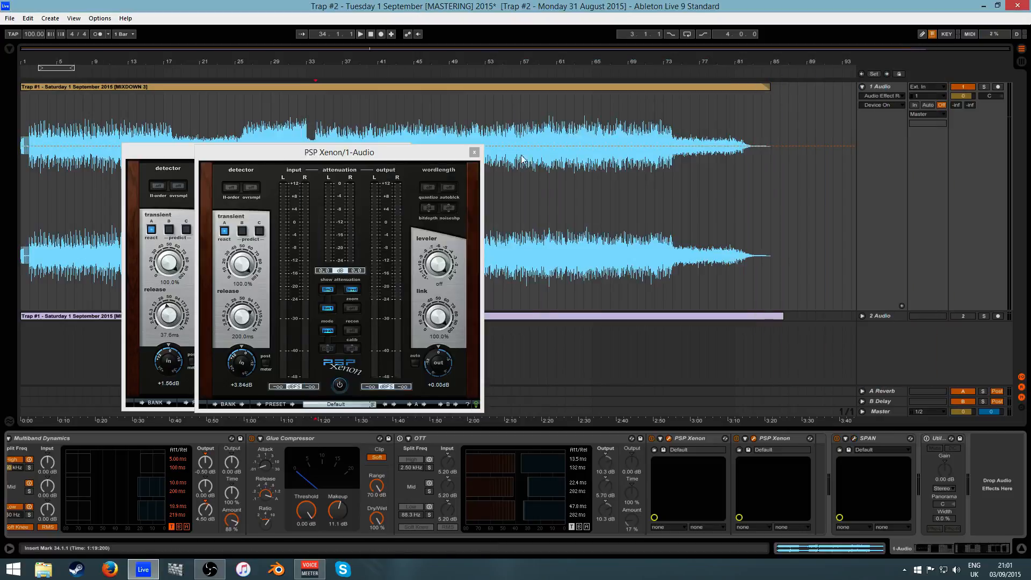
pyautogui.click(478, 149)
pyautogui.click(401, 150)
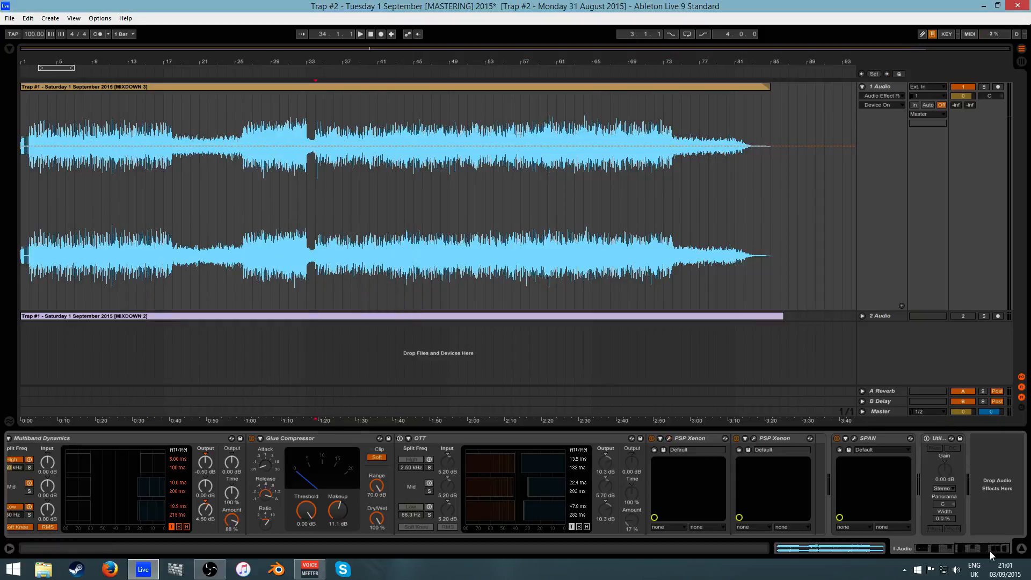
# - Scroll the Device View back to EQ Eight and the Compressor at the chain's start
pyautogui.moveTo(987, 550); pyautogui.dragTo(805, 558)
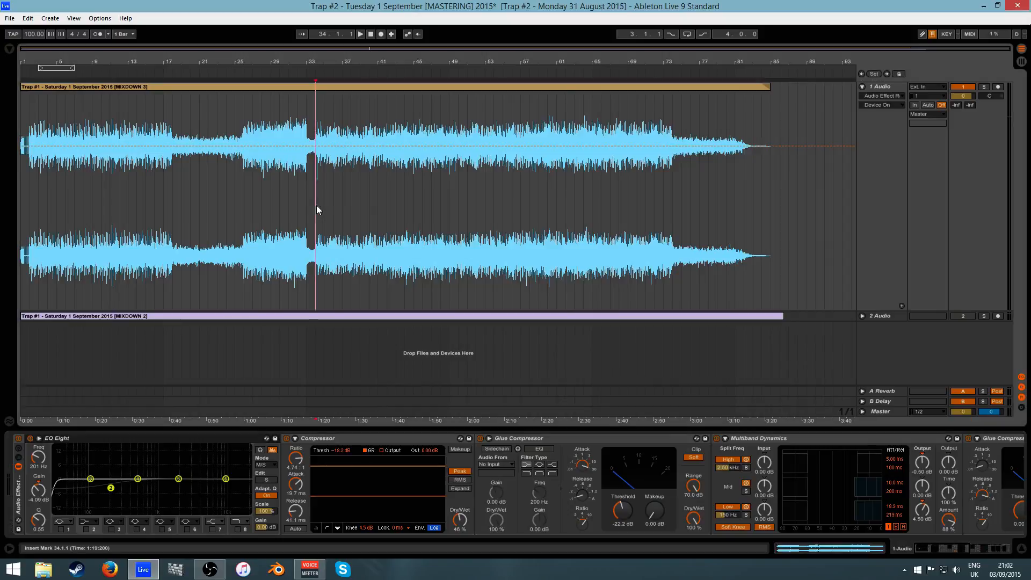
# - Audition selections around bars 25 to 34, narrowing in on bar 33
pyautogui.click(316, 205)
pyautogui.moveTo(301, 217); pyautogui.dragTo(249, 227)
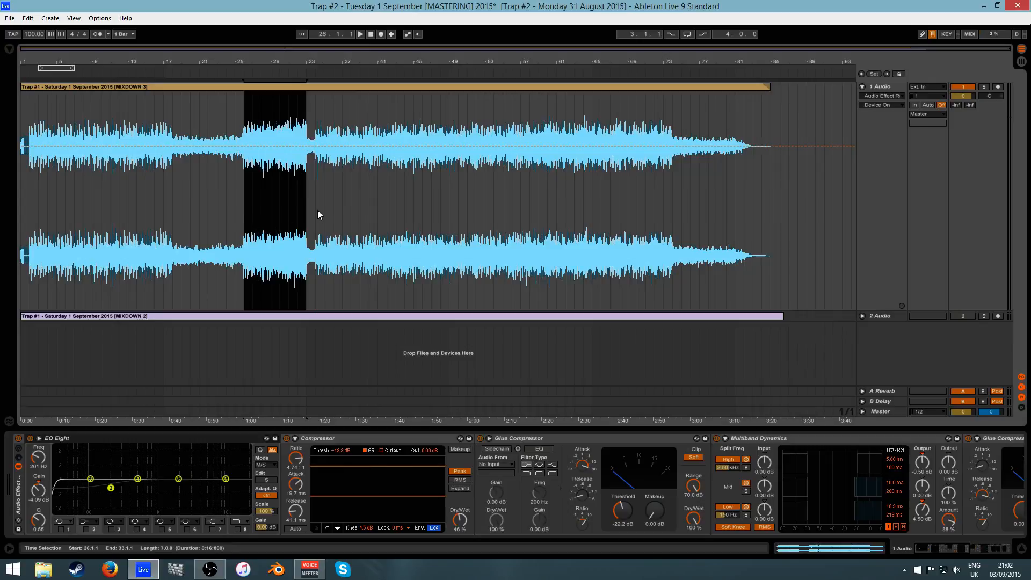
pyautogui.moveTo(314, 211); pyautogui.dragTo(248, 222)
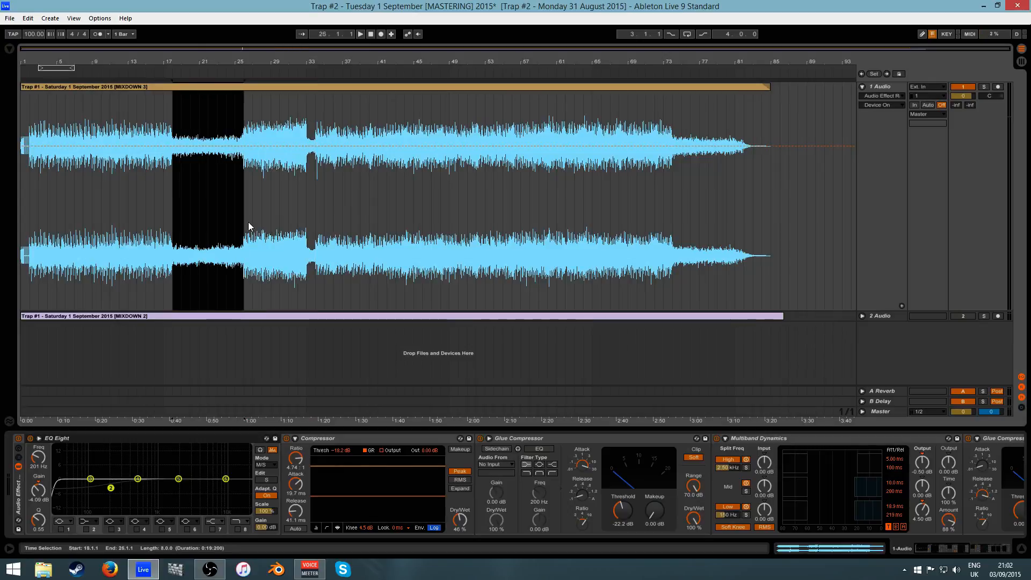
pyautogui.moveTo(241, 60)
pyautogui.mouseDown()
pyautogui.moveTo(242, 88)
pyautogui.moveTo(291, 92)
pyautogui.moveTo(243, 57)
pyautogui.mouseUp()
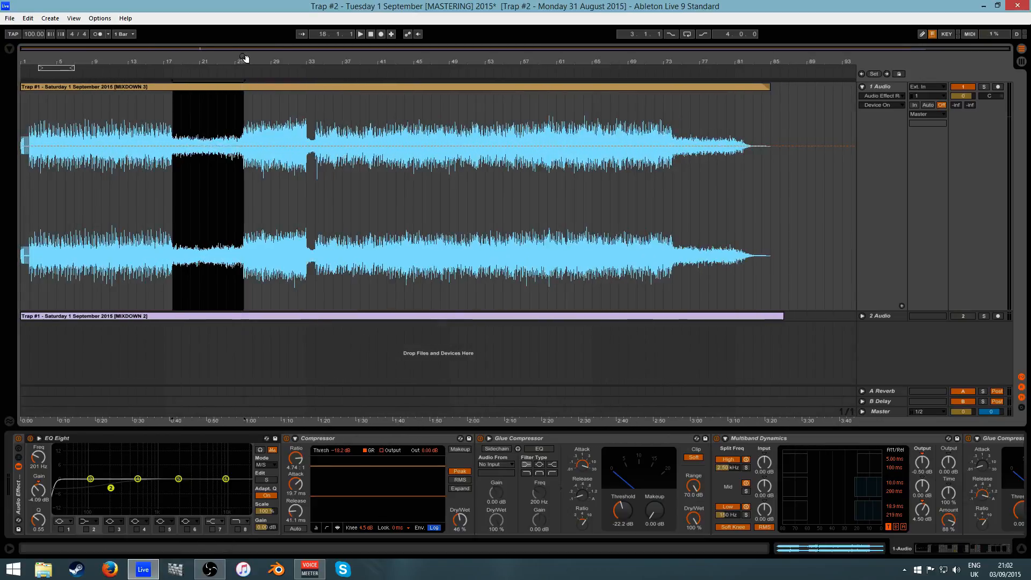
pyautogui.click(244, 189)
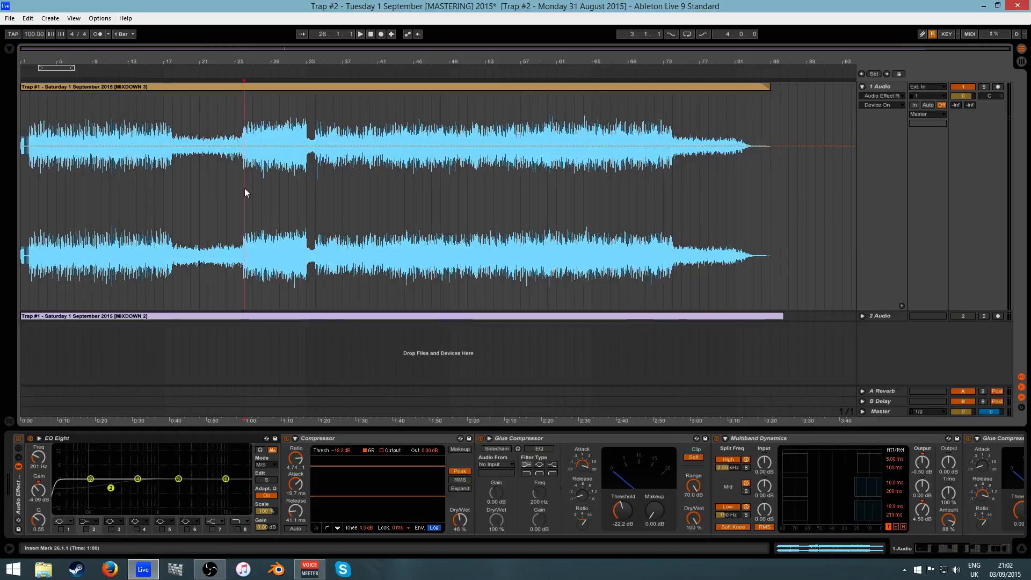
pyautogui.moveTo(306, 193); pyautogui.dragTo(314, 197)
pyautogui.moveTo(290, 63); pyautogui.dragTo(283, 99)
pyautogui.moveTo(272, 184)
pyautogui.mouseDown()
pyautogui.moveTo(290, 186)
pyautogui.moveTo(278, 181)
pyautogui.mouseUp()
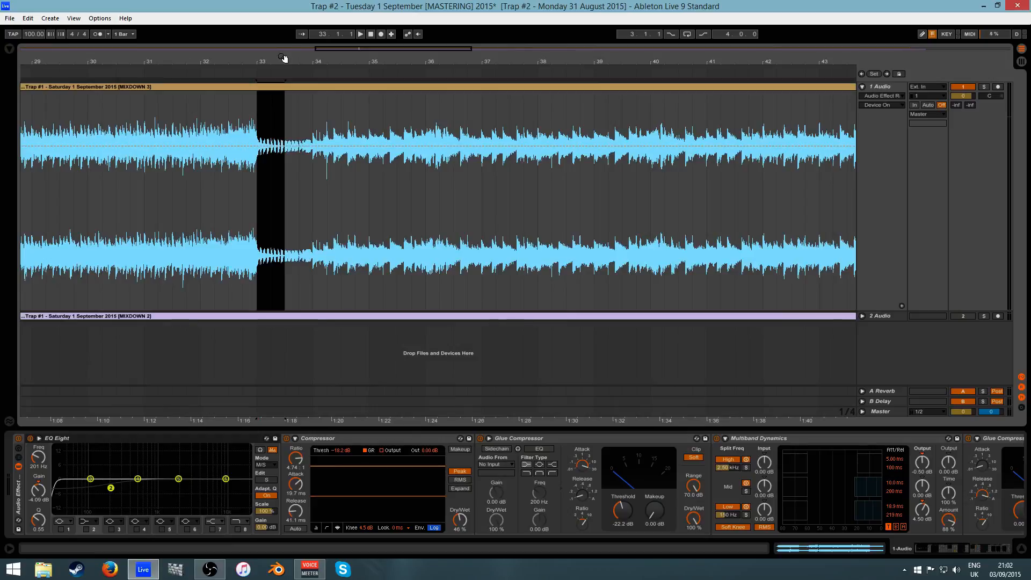
pyautogui.moveTo(284, 58)
pyautogui.mouseDown()
pyautogui.moveTo(402, 60)
pyautogui.moveTo(402, 43)
pyautogui.mouseUp()
# - Select bars 34 to 37, then move the playback start to bar 41
pyautogui.click(336, 192)
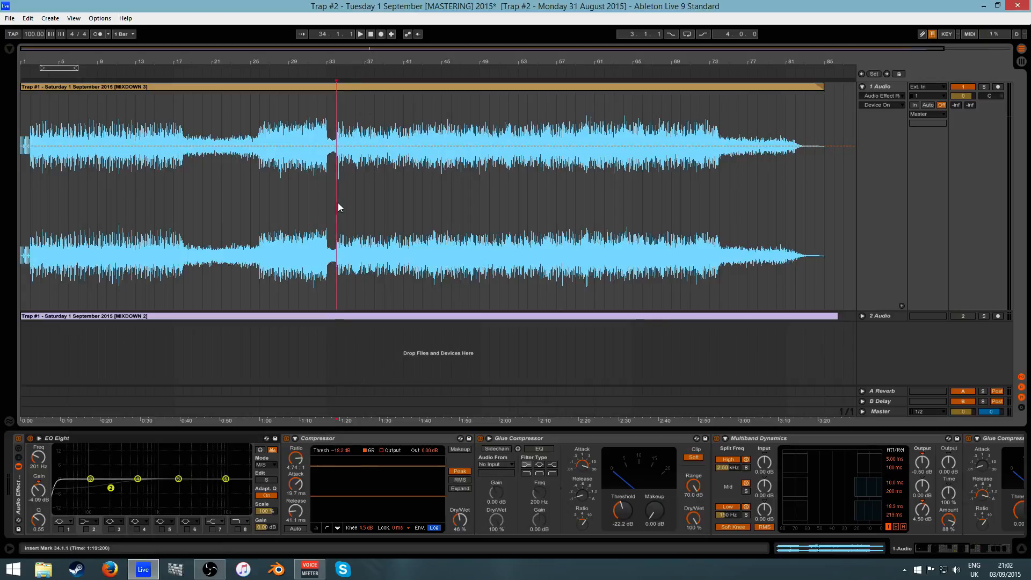
pyautogui.moveTo(347, 59); pyautogui.dragTo(347, 102)
pyautogui.moveTo(290, 191); pyautogui.dragTo(524, 190)
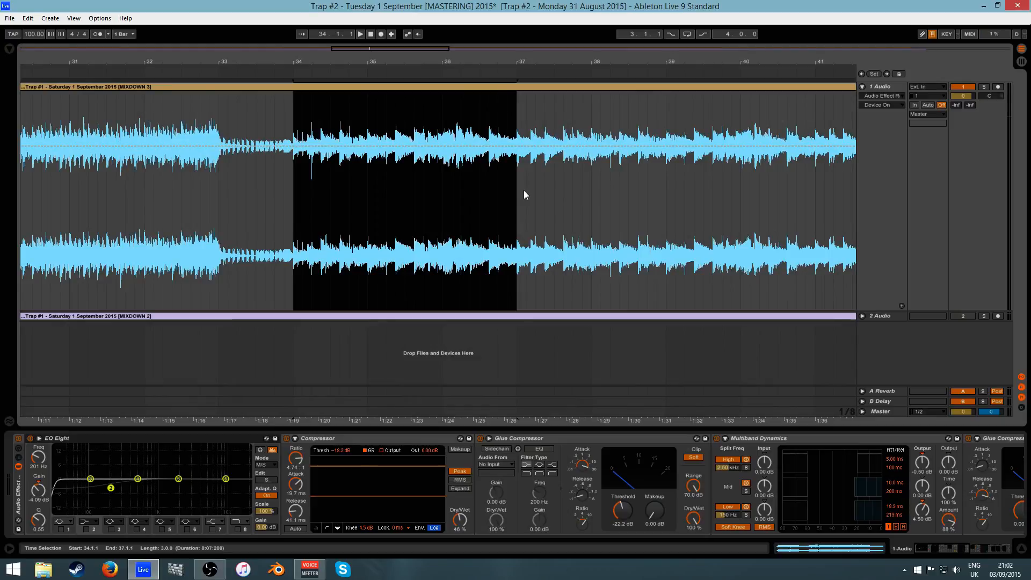
pyautogui.moveTo(524, 64); pyautogui.dragTo(344, 60)
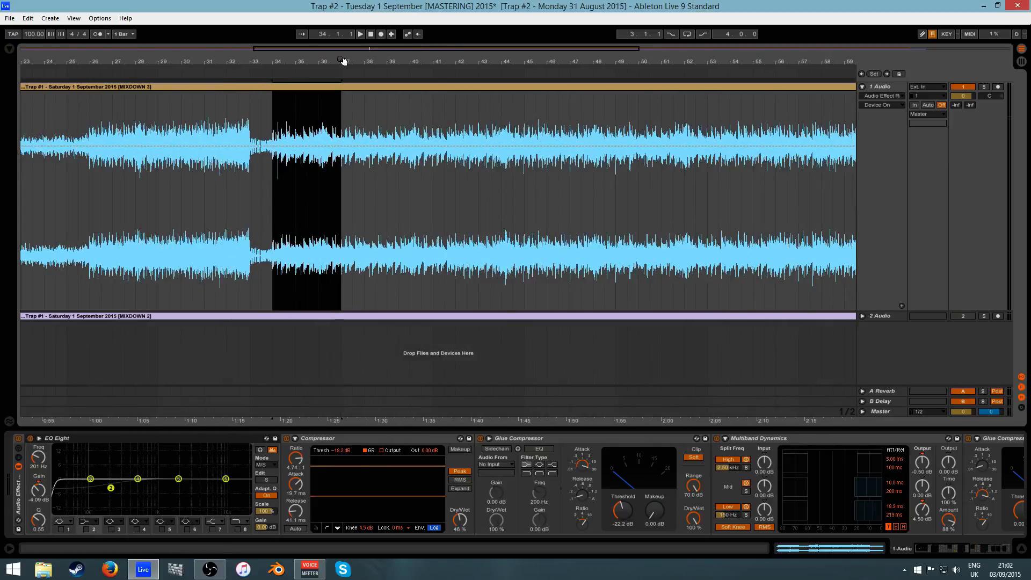
pyautogui.click(431, 191)
pyautogui.moveTo(477, 63)
pyautogui.mouseDown()
pyautogui.moveTo(375, 63)
pyautogui.moveTo(634, 63)
pyautogui.mouseUp()
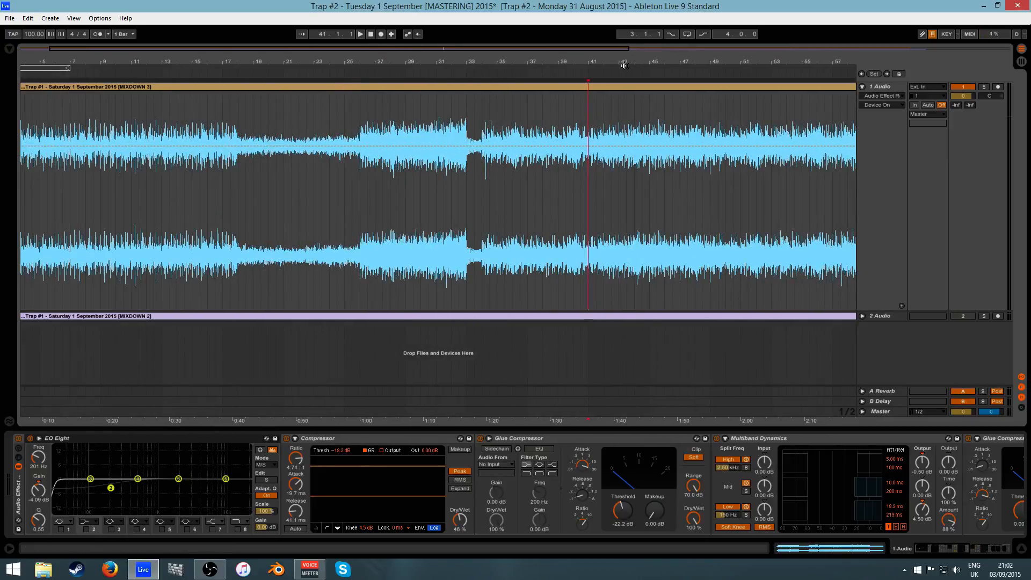
pyautogui.moveTo(417, 65); pyautogui.dragTo(444, 64)
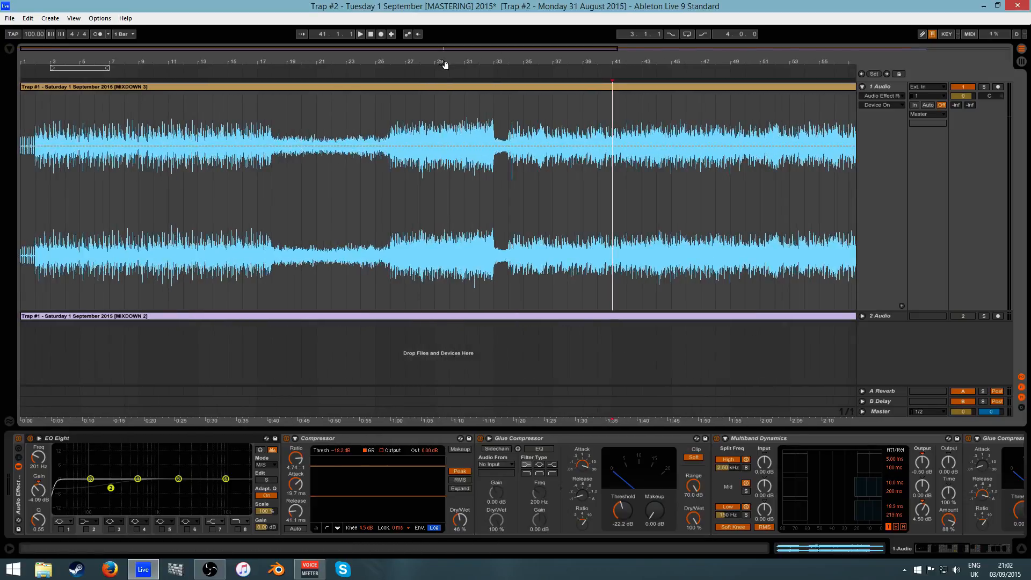
# - Select the Mixdown 3 clip's intro from bar 2 to bar 18
pyautogui.click(34, 205)
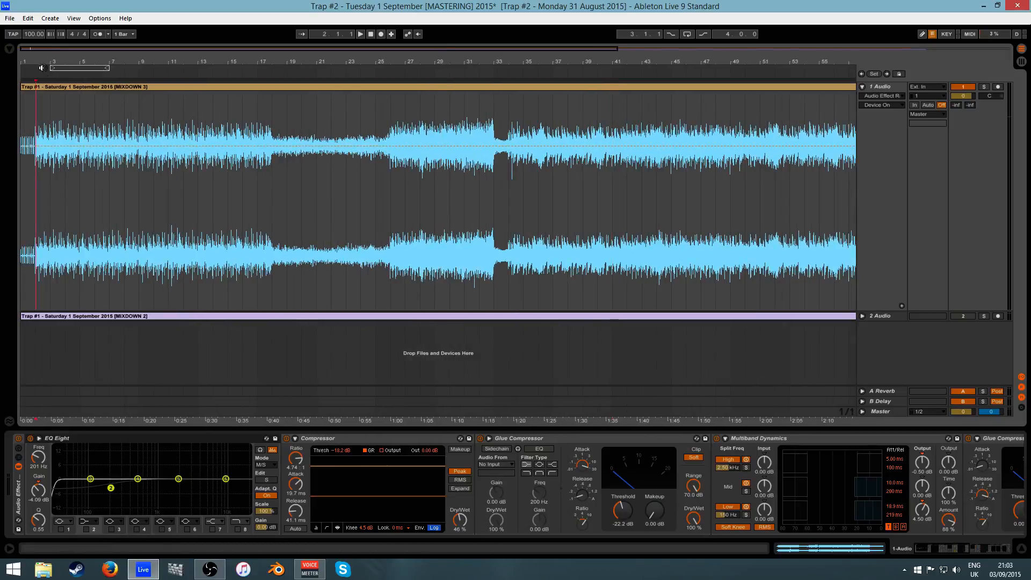
pyautogui.moveTo(41, 63); pyautogui.dragTo(93, 141)
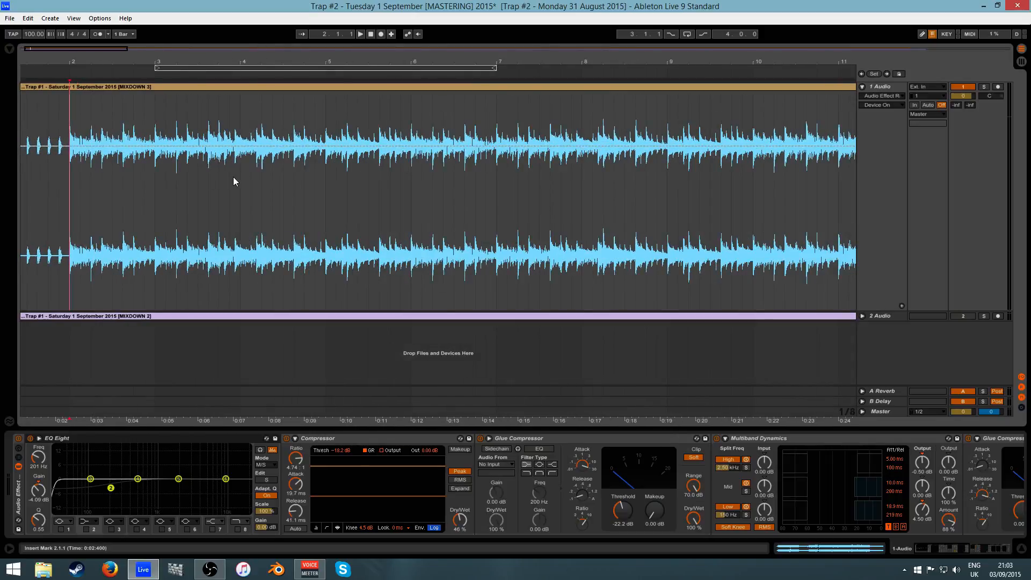
pyautogui.moveTo(238, 63); pyautogui.dragTo(238, 9)
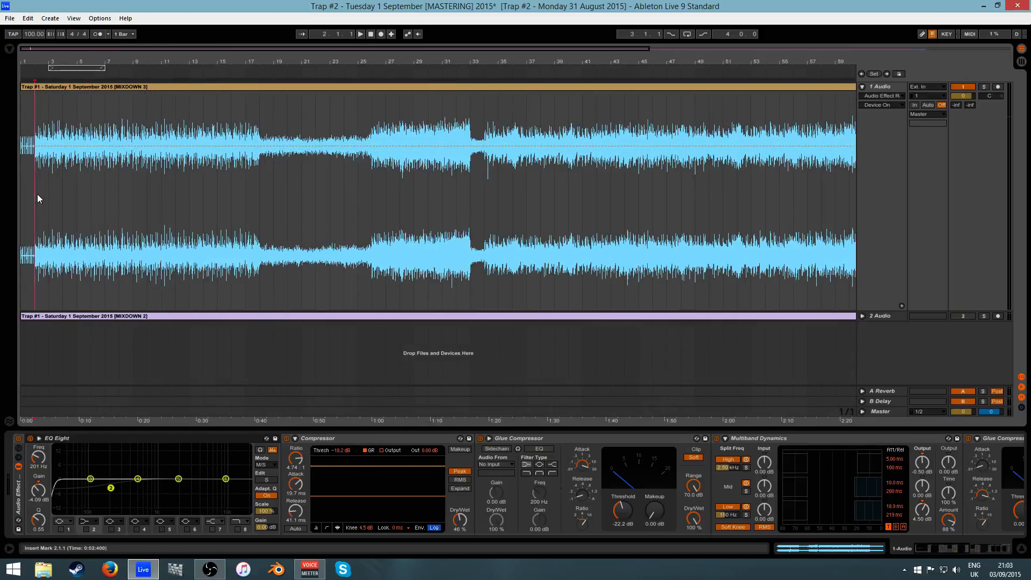
pyautogui.moveTo(37, 194); pyautogui.dragTo(259, 207)
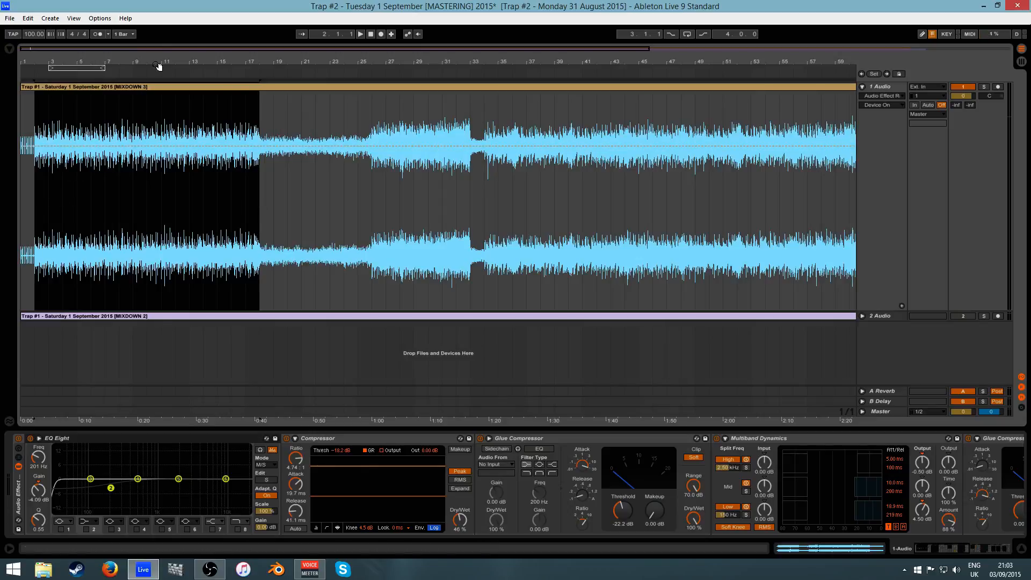
pyautogui.moveTo(160, 61); pyautogui.dragTo(93, 62)
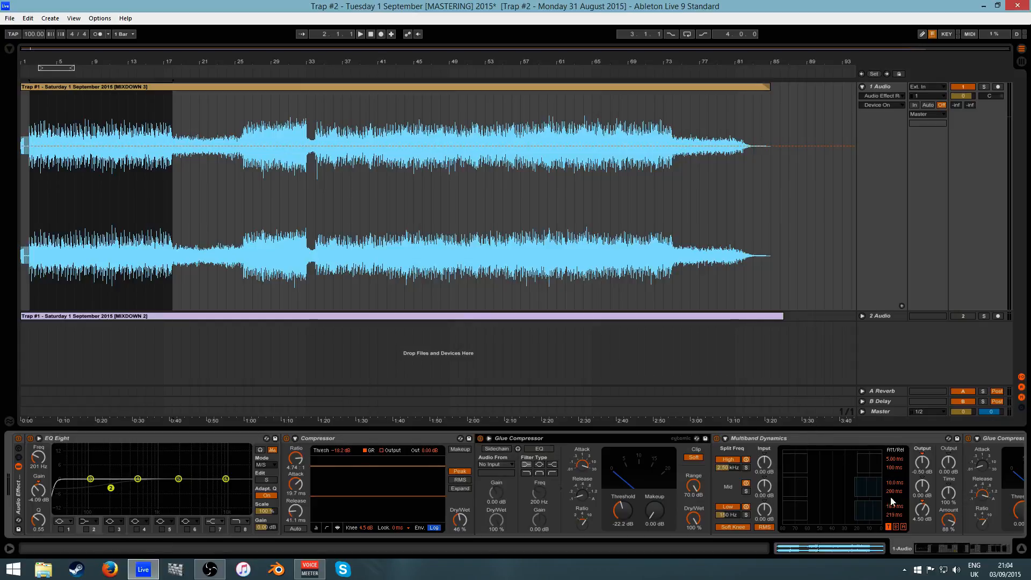
pyautogui.moveTo(924, 551); pyautogui.dragTo(968, 553)
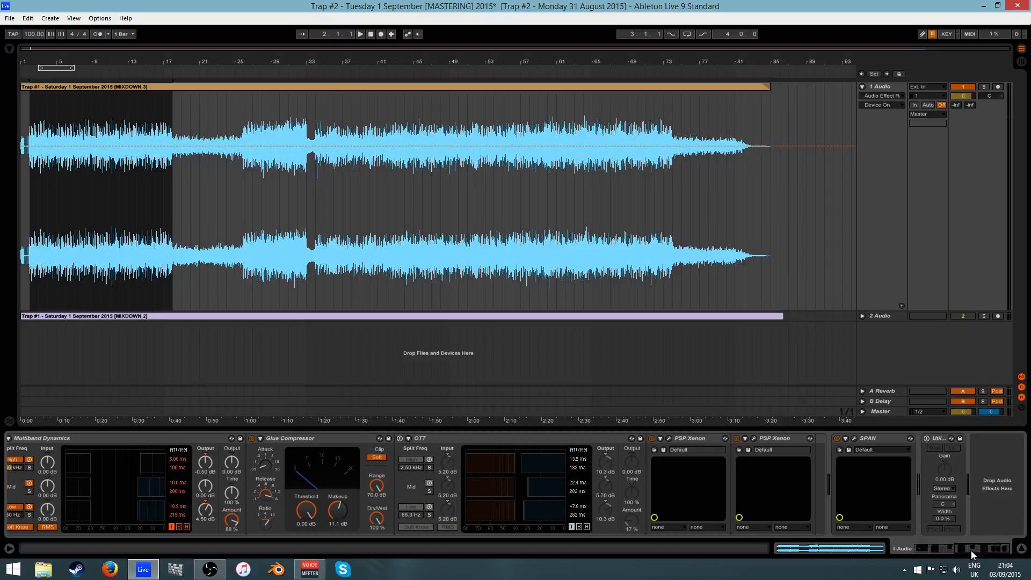
pyautogui.moveTo(993, 549); pyautogui.dragTo(939, 548)
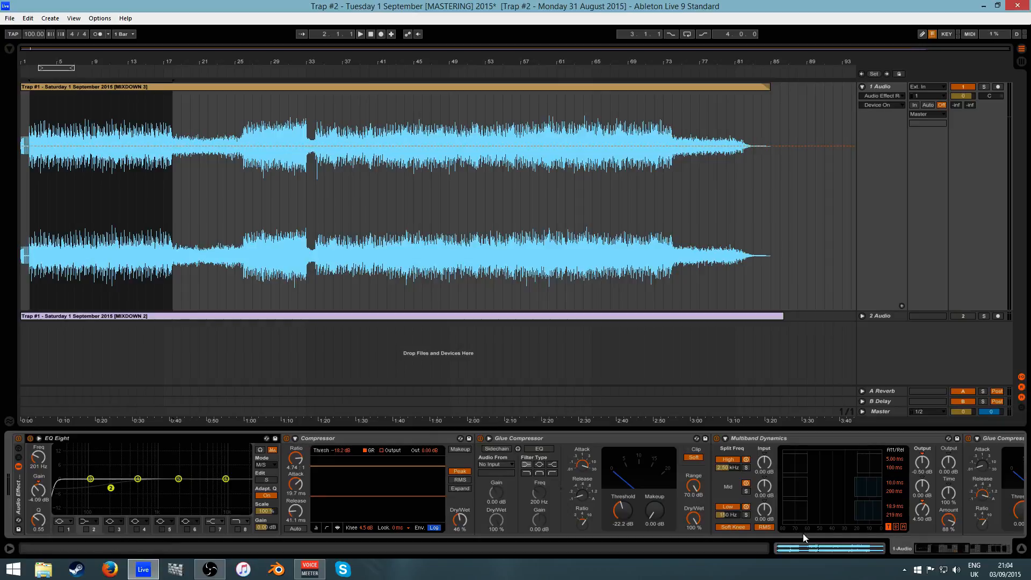
pyautogui.moveTo(929, 548); pyautogui.dragTo(830, 558)
pyautogui.doubleClick(137, 436)
pyautogui.doubleClick(32, 485)
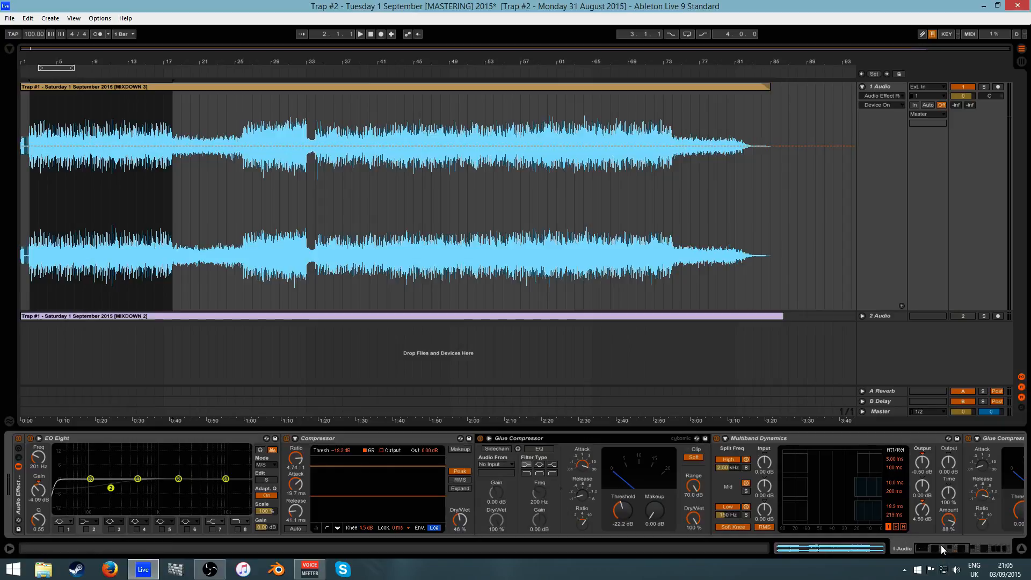
pyautogui.moveTo(941, 546)
pyautogui.mouseDown()
pyautogui.moveTo(988, 551)
pyautogui.moveTo(939, 548)
pyautogui.mouseUp()
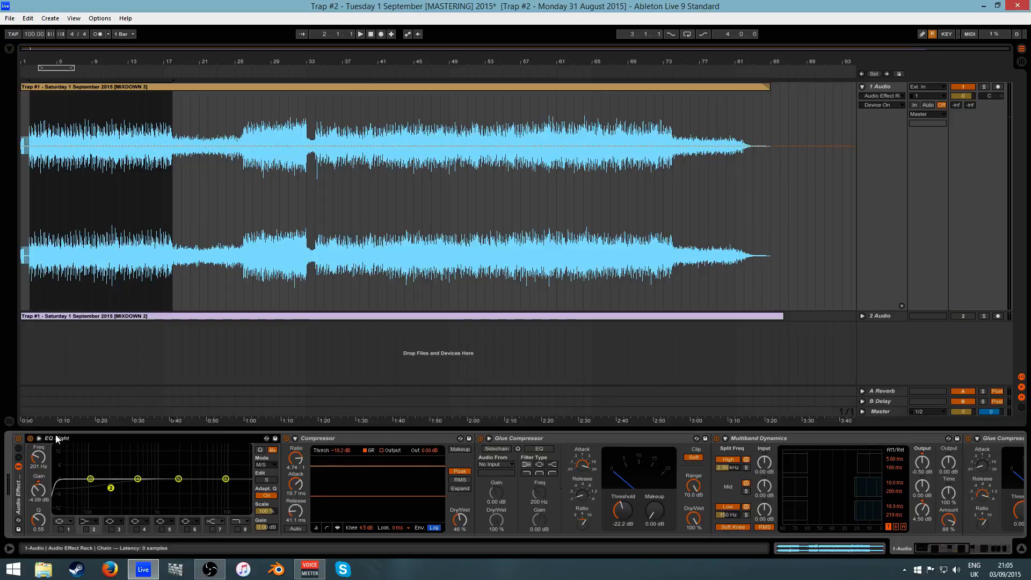
pyautogui.click(91, 479)
pyautogui.click(261, 465)
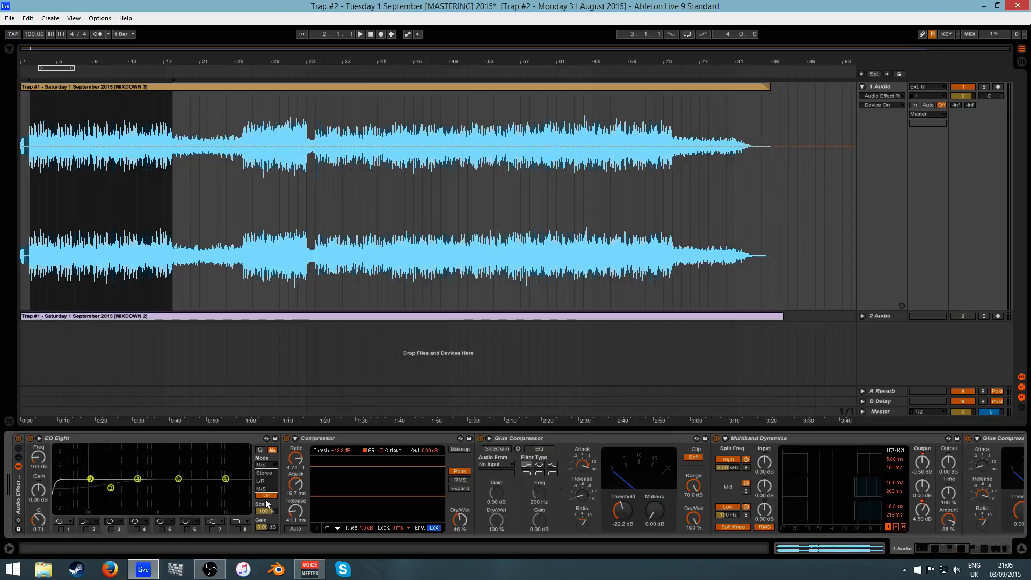
pyautogui.click(268, 465)
pyautogui.click(266, 480)
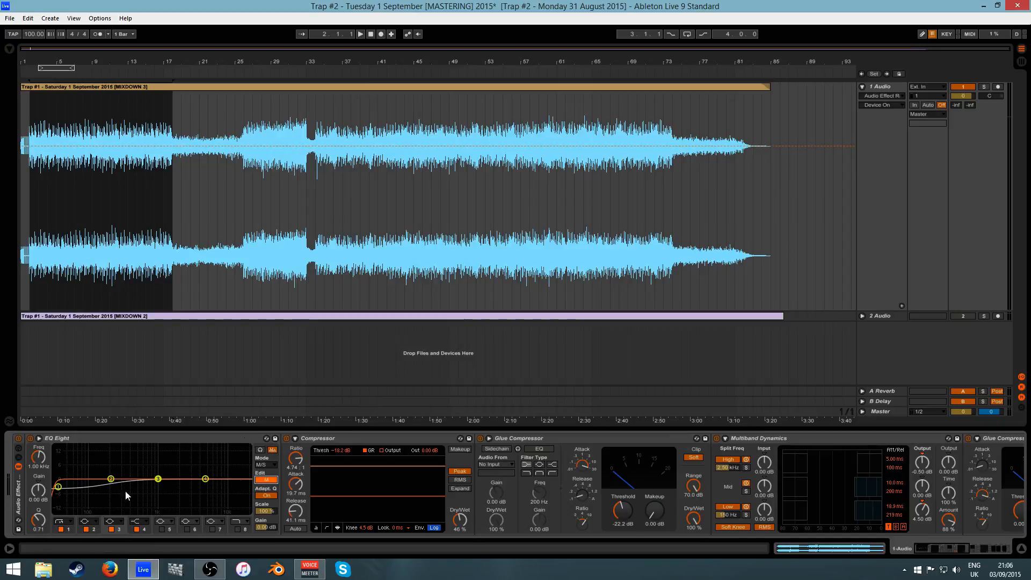
pyautogui.click(267, 480)
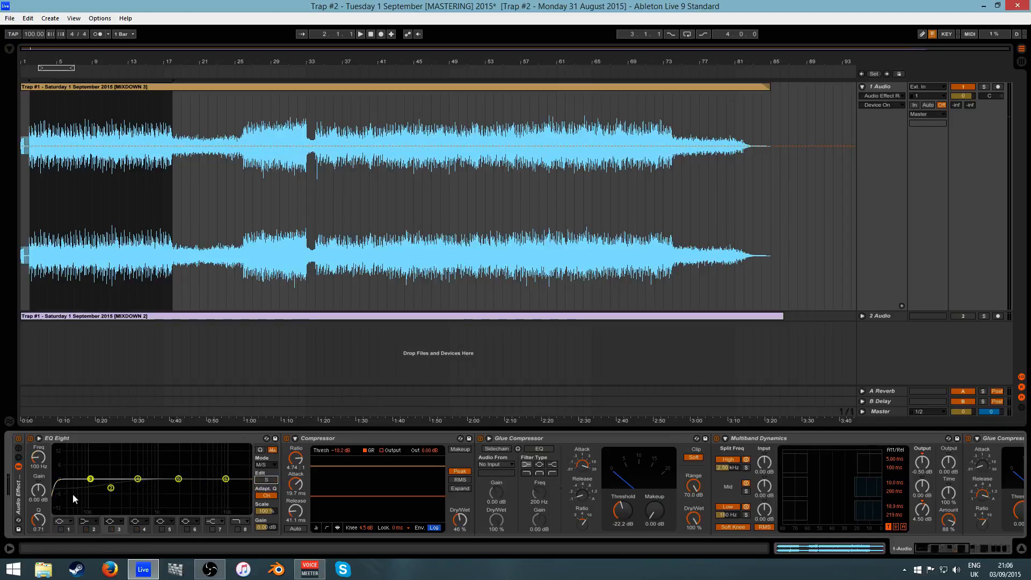
pyautogui.click(265, 480)
pyautogui.click(265, 480)
pyautogui.click(114, 522)
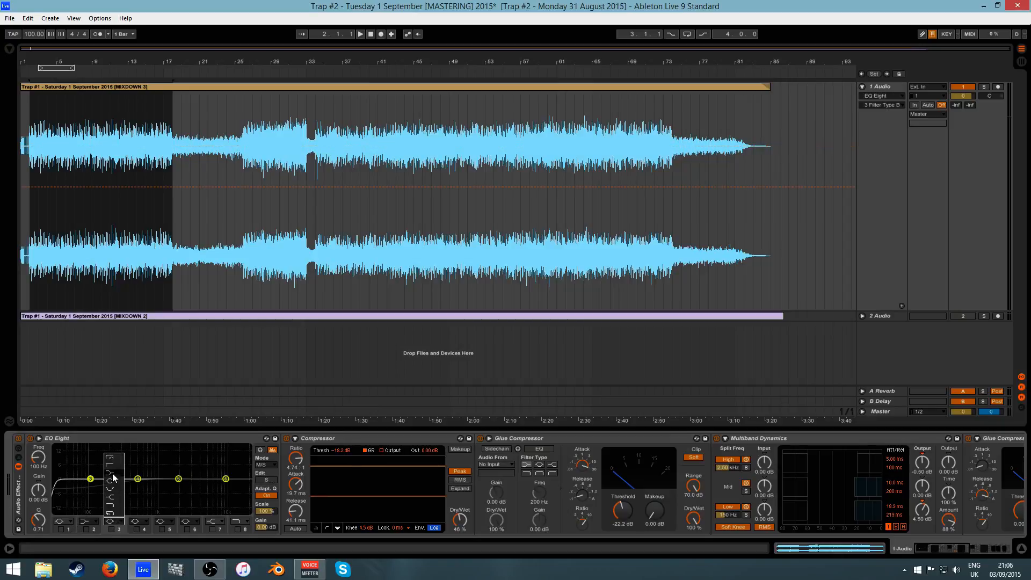
pyautogui.click(113, 466)
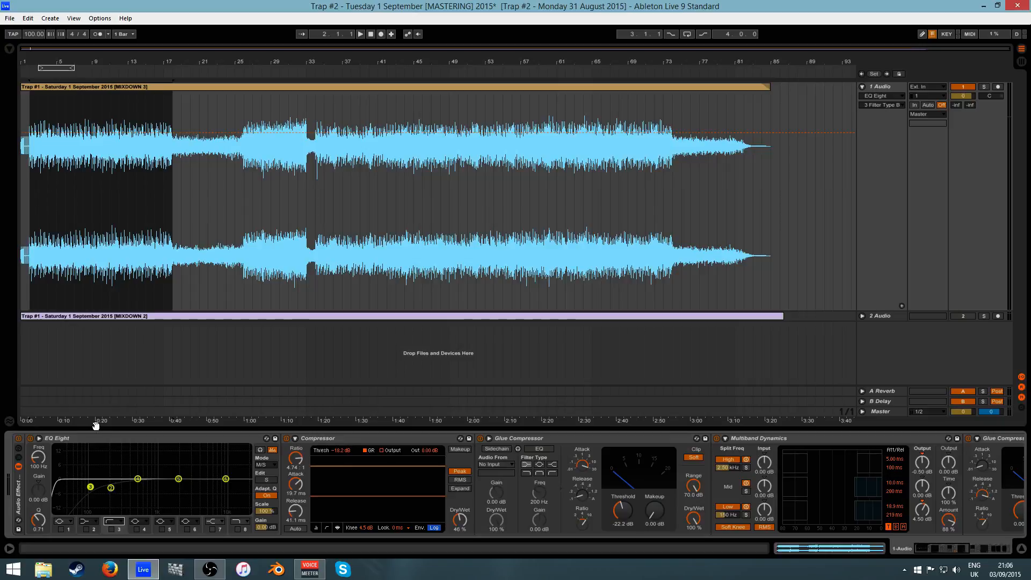
pyautogui.hotkey('ctrl', 'z')
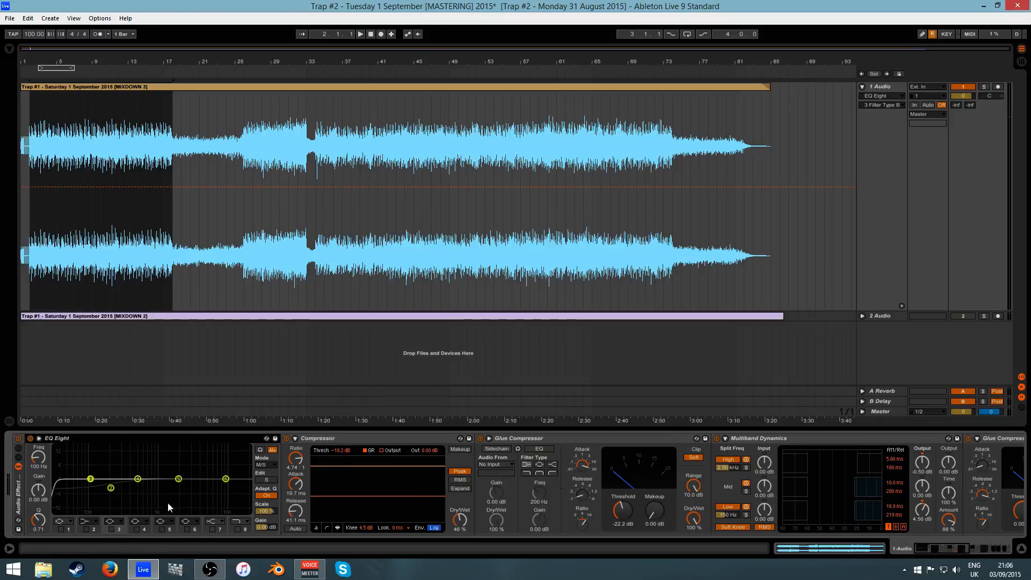
pyautogui.moveTo(933, 548)
pyautogui.mouseDown()
pyautogui.moveTo(942, 549)
pyautogui.moveTo(928, 549)
pyautogui.mouseUp()
pyautogui.click(365, 439)
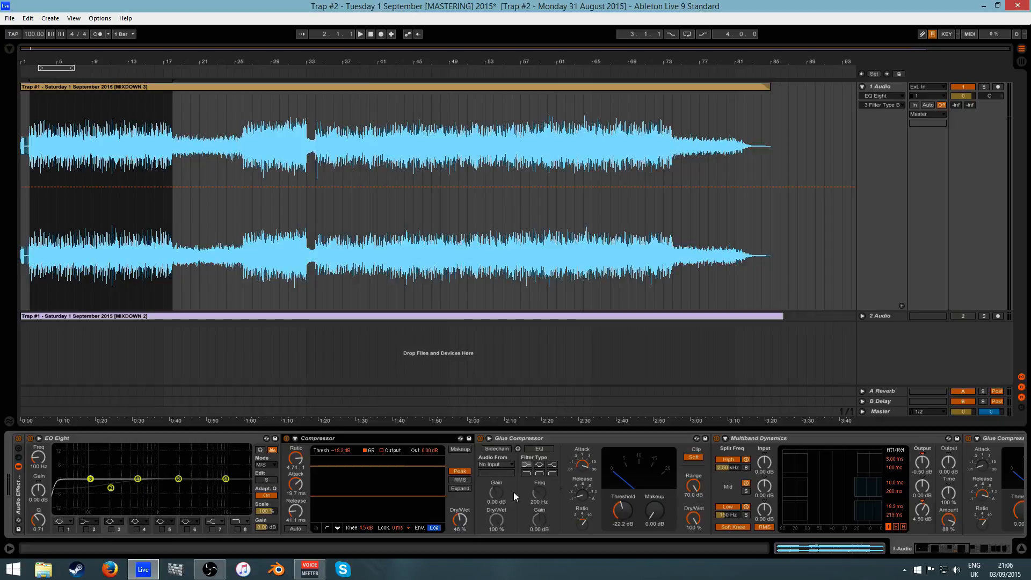
# - Fold and unfold EQ Eight, then show the Compressor's Ratio, Attack, Release and Threshold automation
pyautogui.moveTo(943, 550); pyautogui.dragTo(934, 550)
pyautogui.moveTo(951, 549); pyautogui.dragTo(840, 552)
pyautogui.doubleClick(227, 438)
pyautogui.doubleClick(23, 474)
pyautogui.click(296, 459)
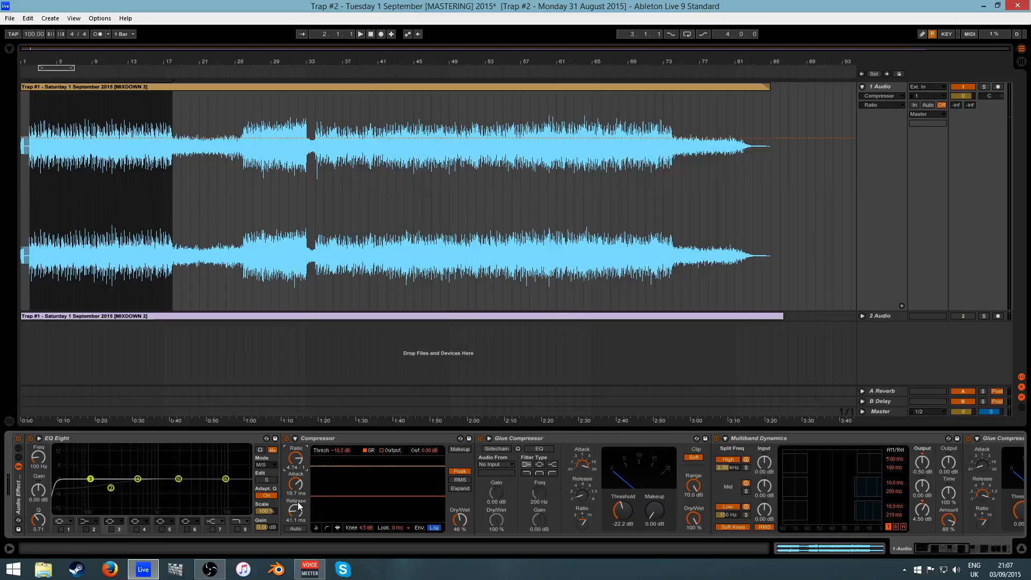
pyautogui.click(301, 492)
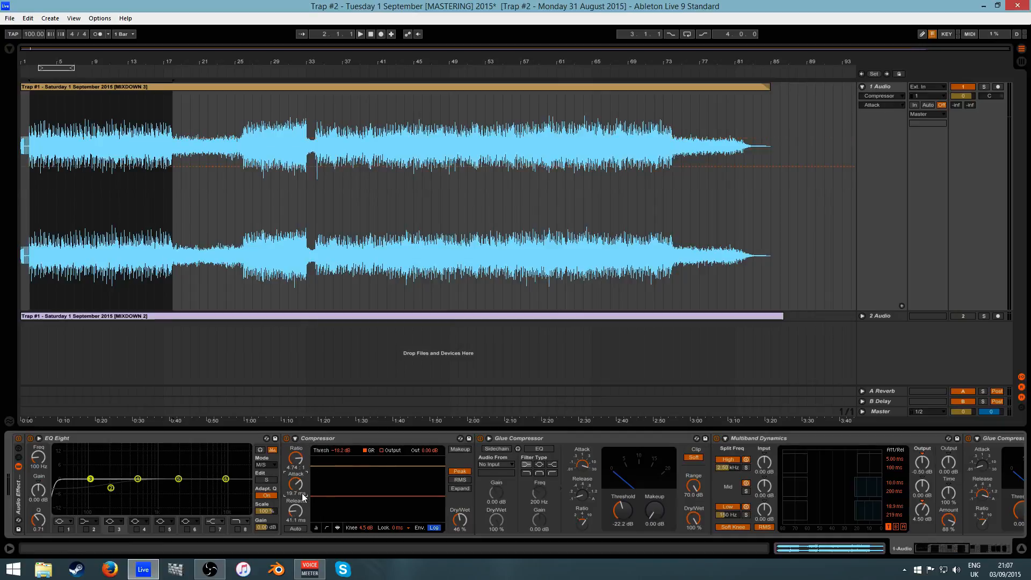
pyautogui.click(296, 513)
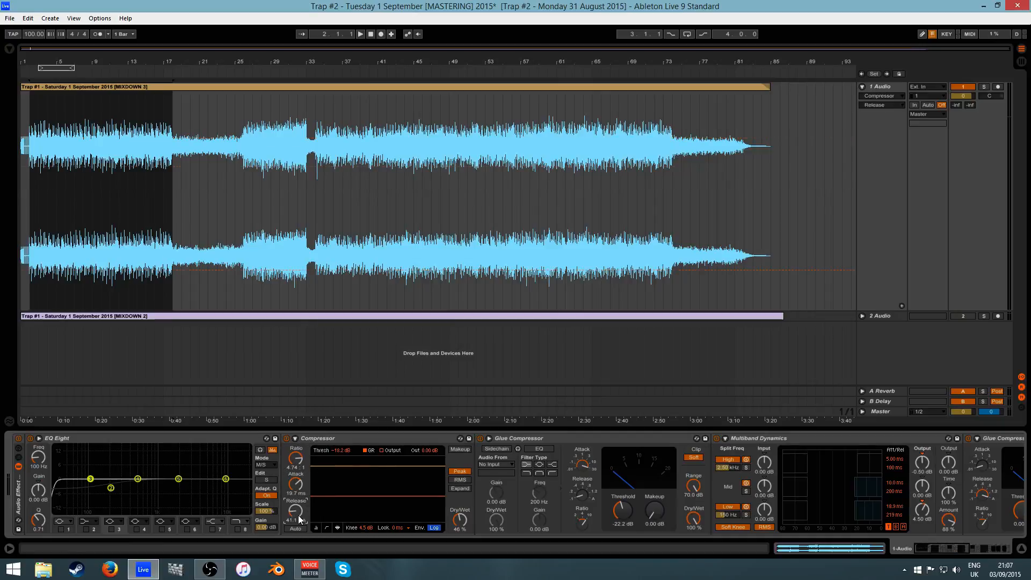
pyautogui.click(338, 452)
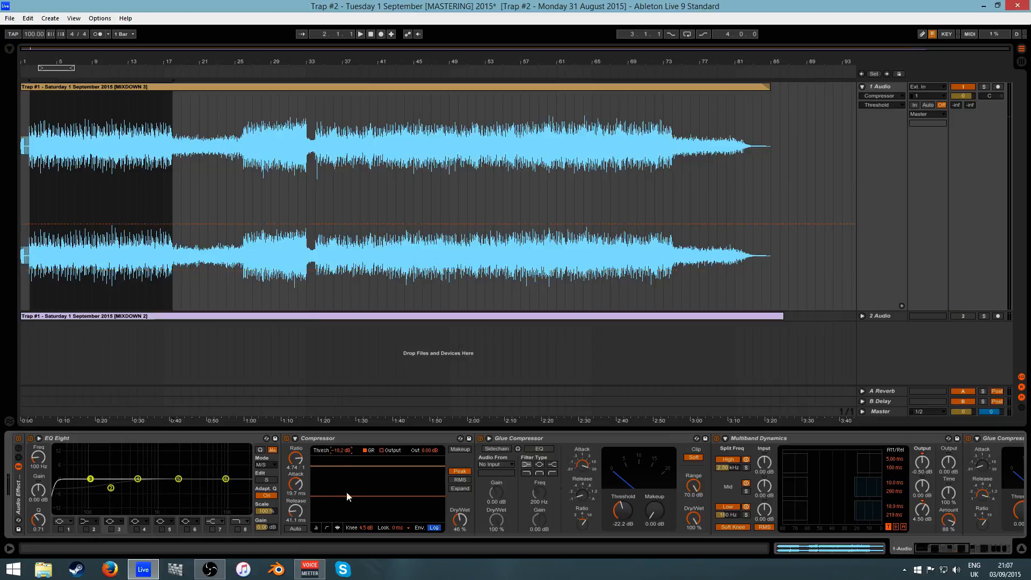
# - Preview the master from bar 34, then collapse the Glue Compressor's sidechain section
pyautogui.click(317, 290)
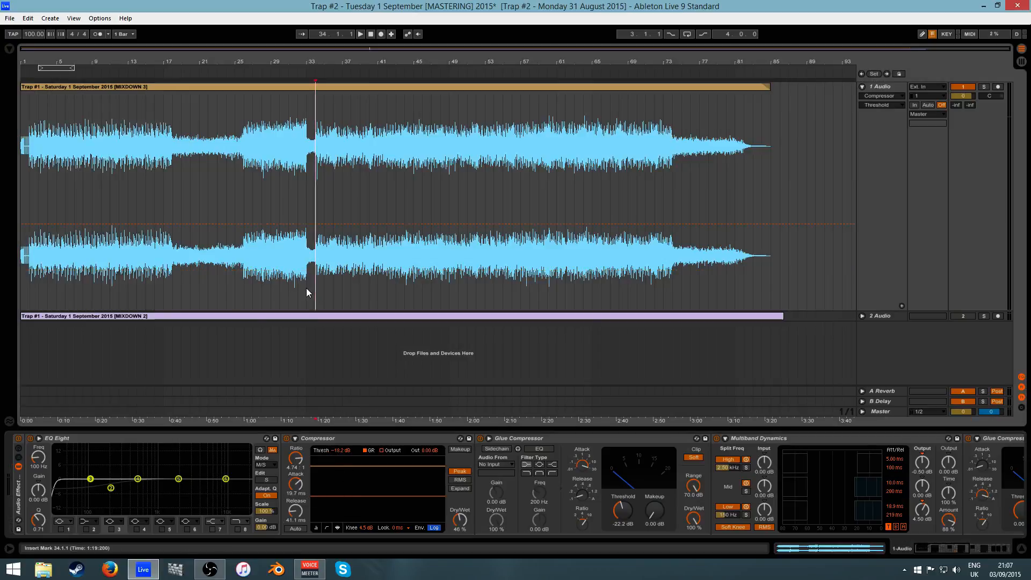
pyautogui.click(361, 33)
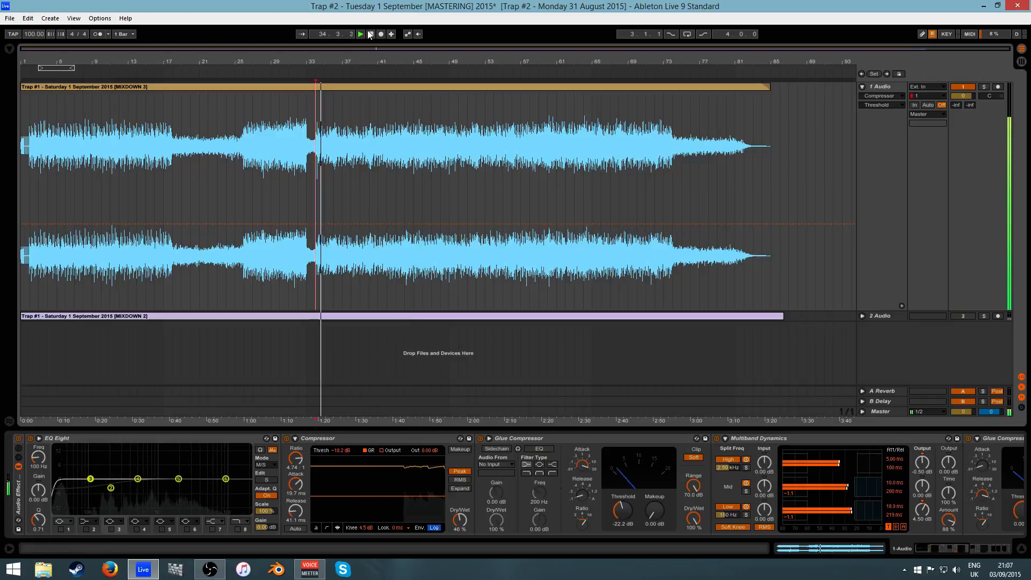
pyautogui.click(370, 34)
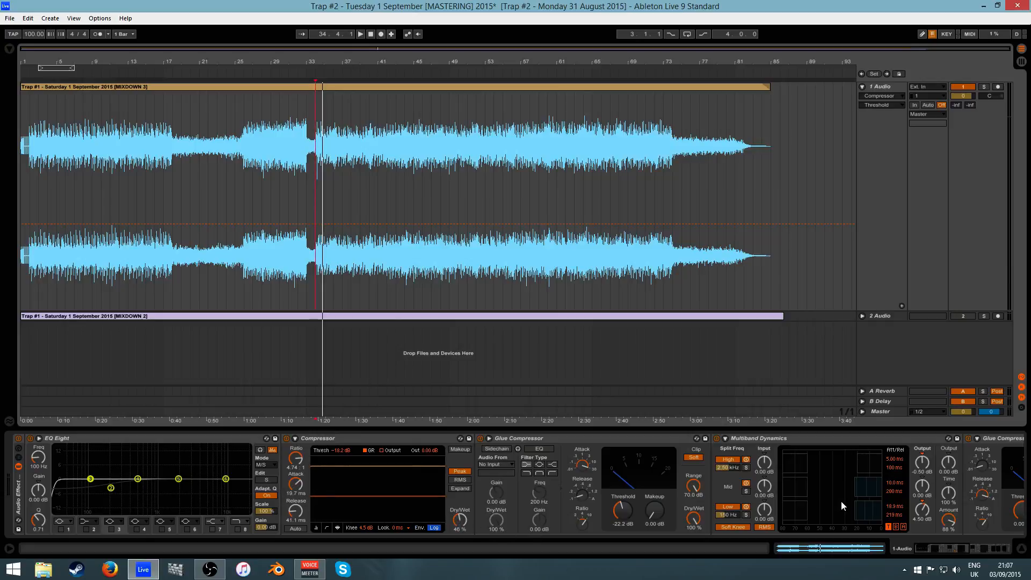
pyautogui.click(928, 546)
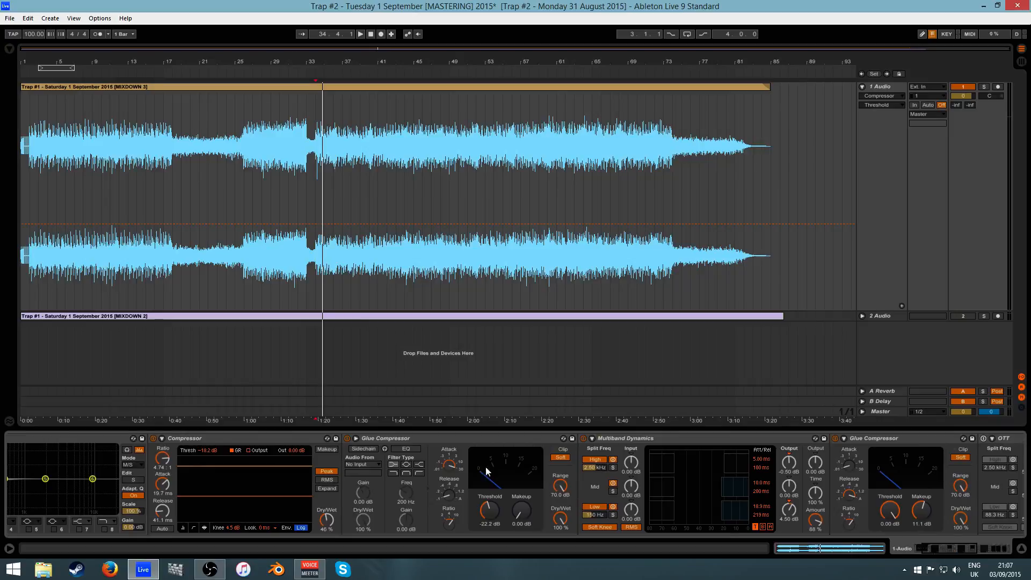
pyautogui.click(398, 437)
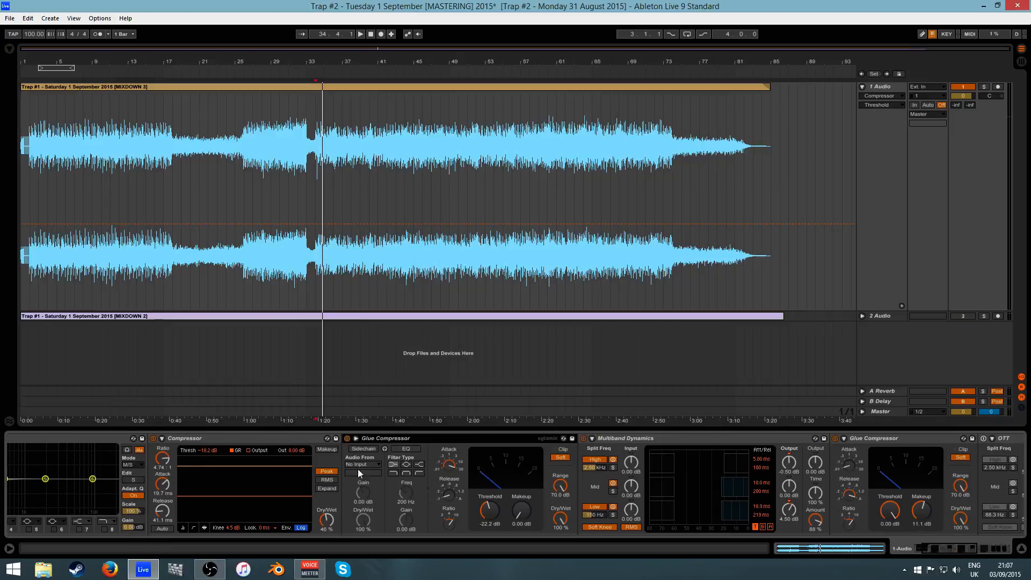
pyautogui.click(356, 438)
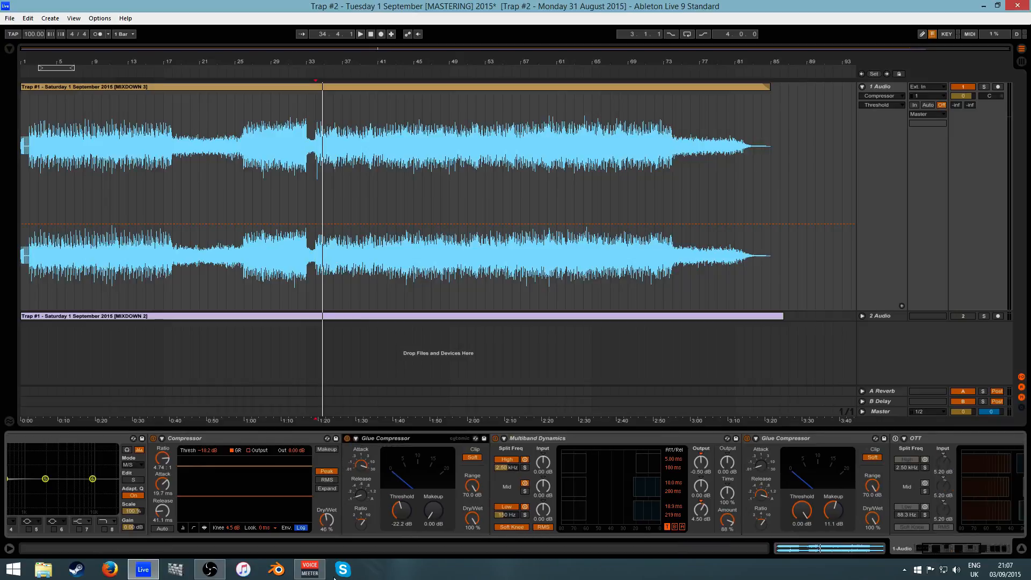
# - Show the Glue Compressor's Attack, Release and Ratio automation and reset playback start to bar 34
pyautogui.click(365, 472)
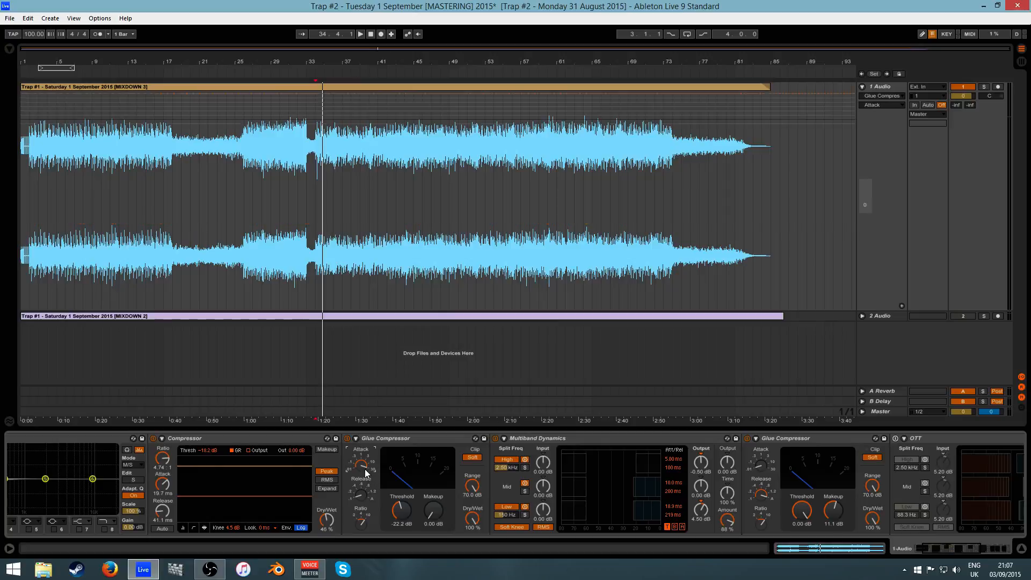
pyautogui.click(360, 498)
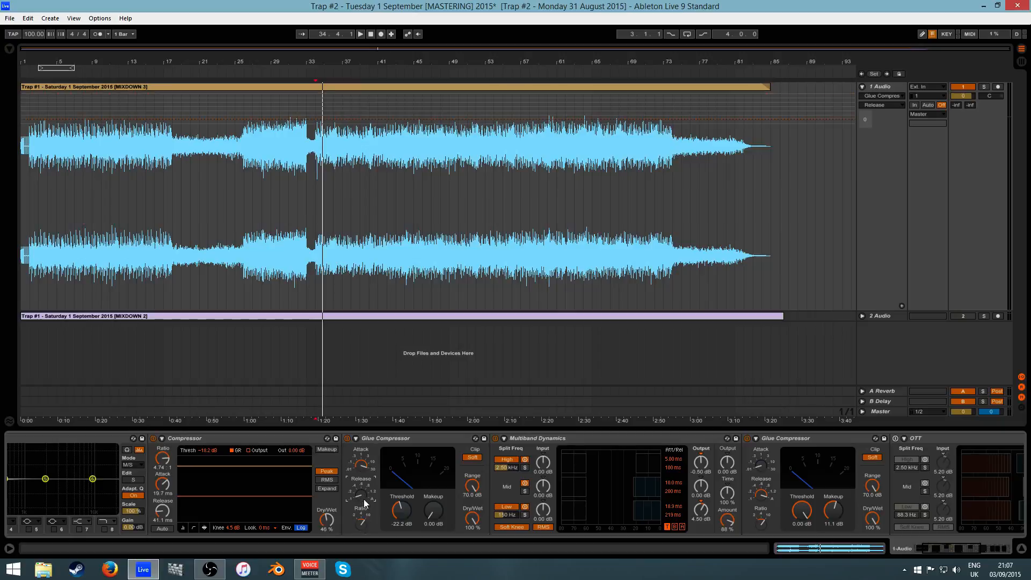
pyautogui.click(386, 434)
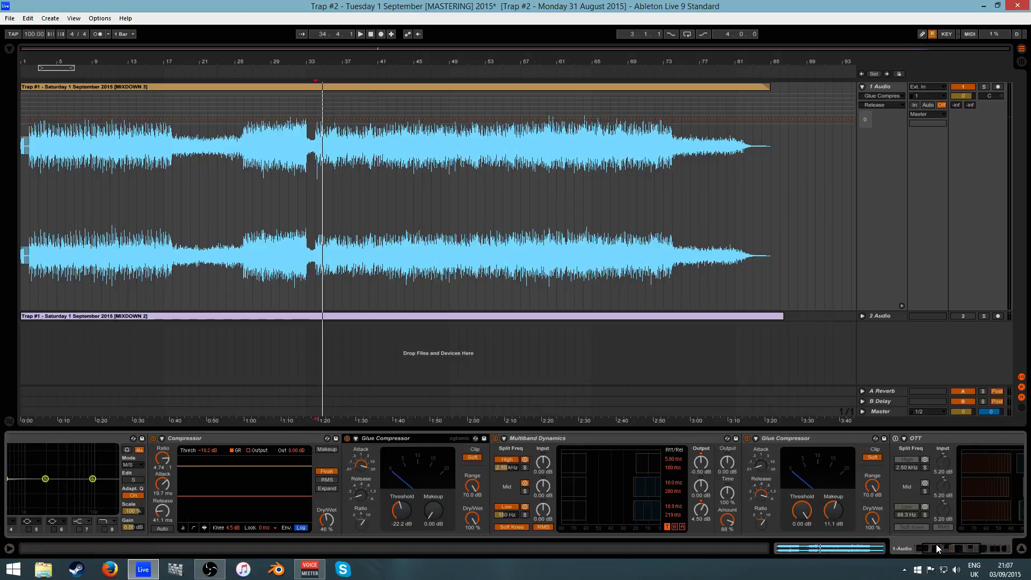
pyautogui.moveTo(936, 544); pyautogui.dragTo(940, 546)
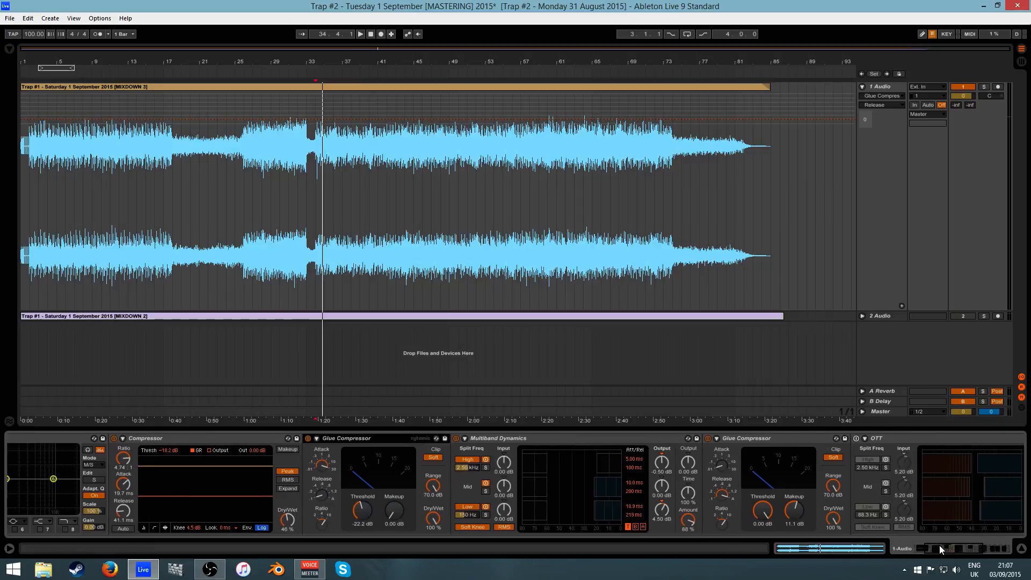
pyautogui.click(321, 525)
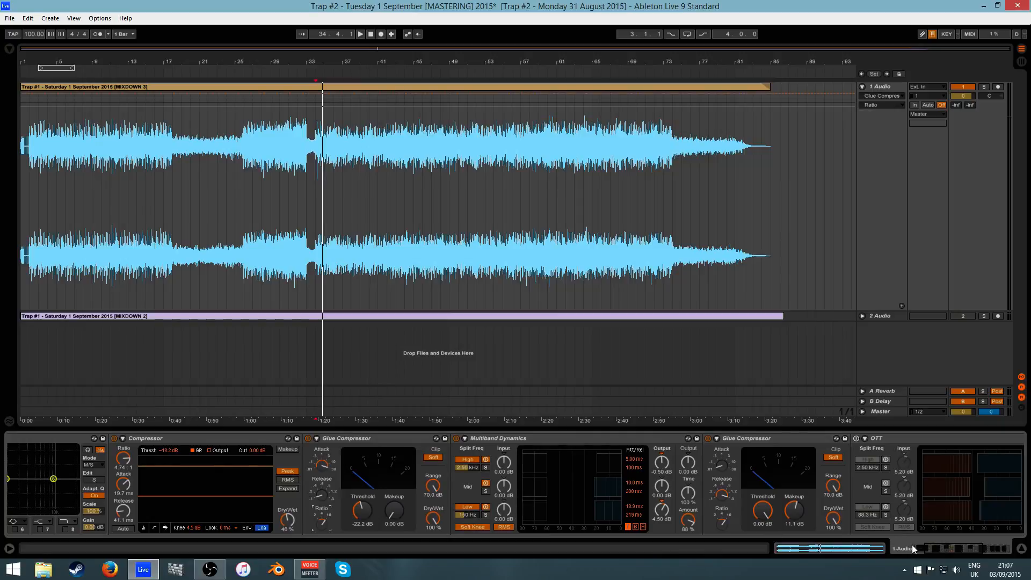
pyautogui.moveTo(912, 544); pyautogui.dragTo(960, 546)
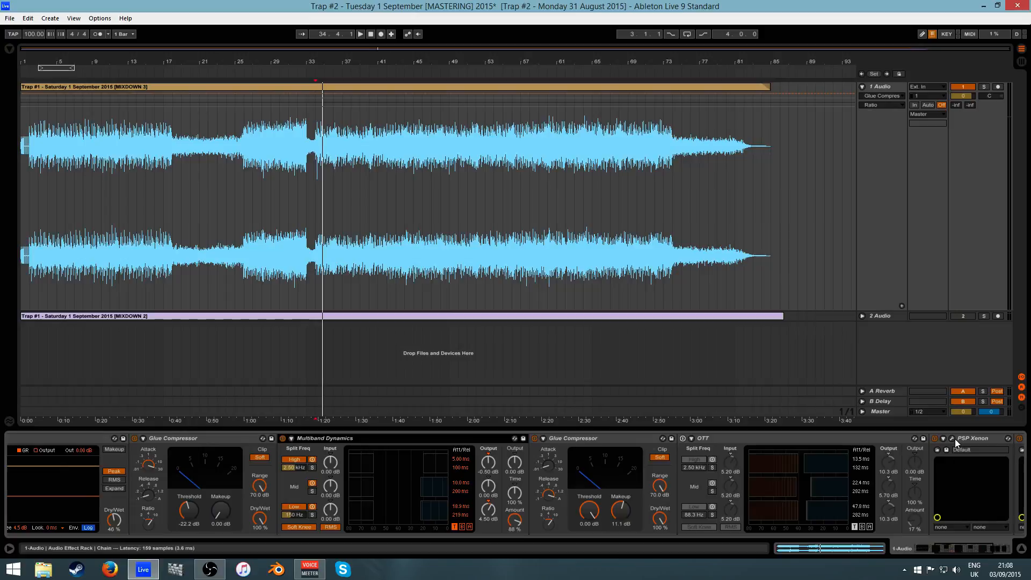
pyautogui.click(953, 549)
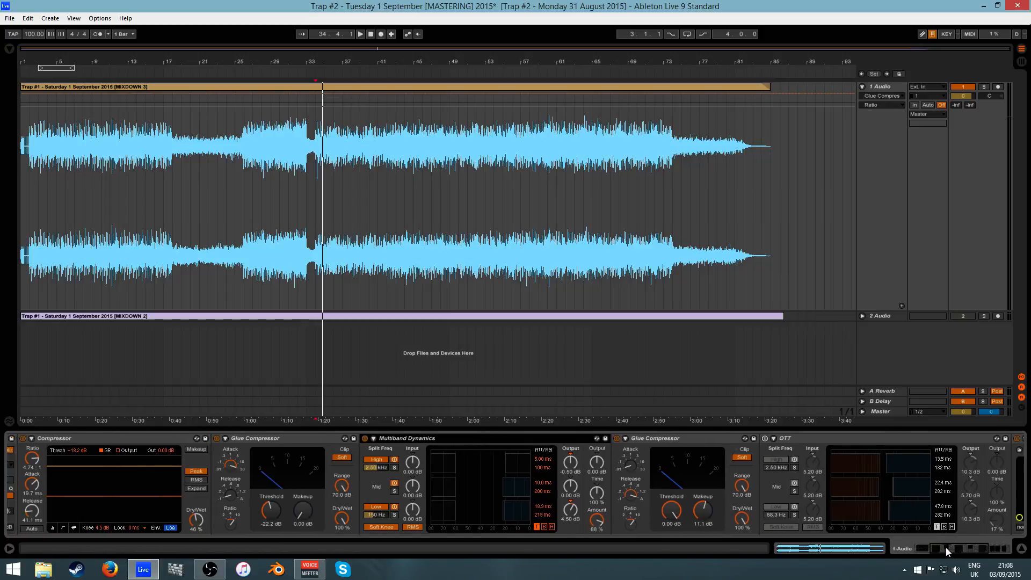
pyautogui.click(315, 203)
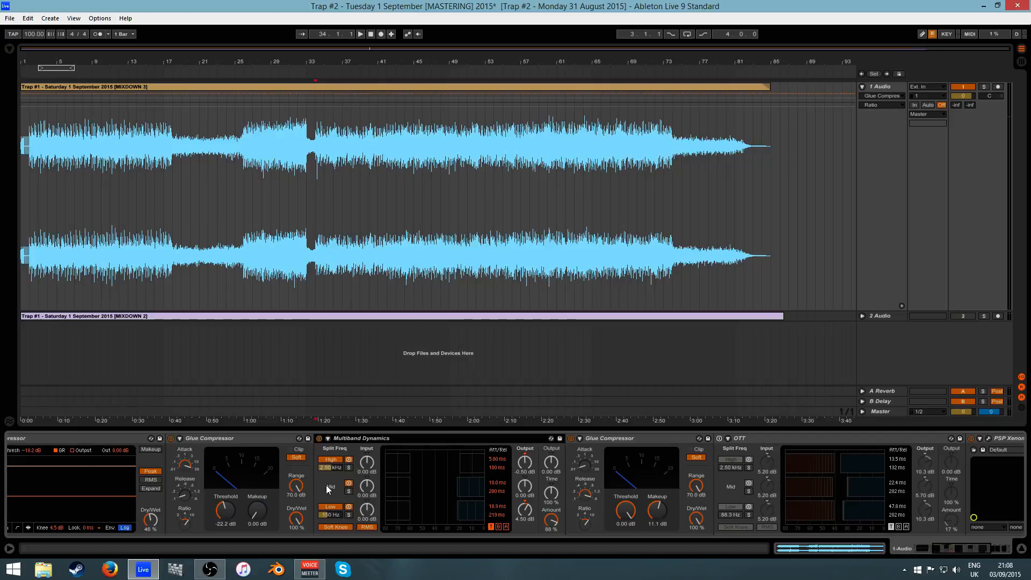
pyautogui.click(499, 515)
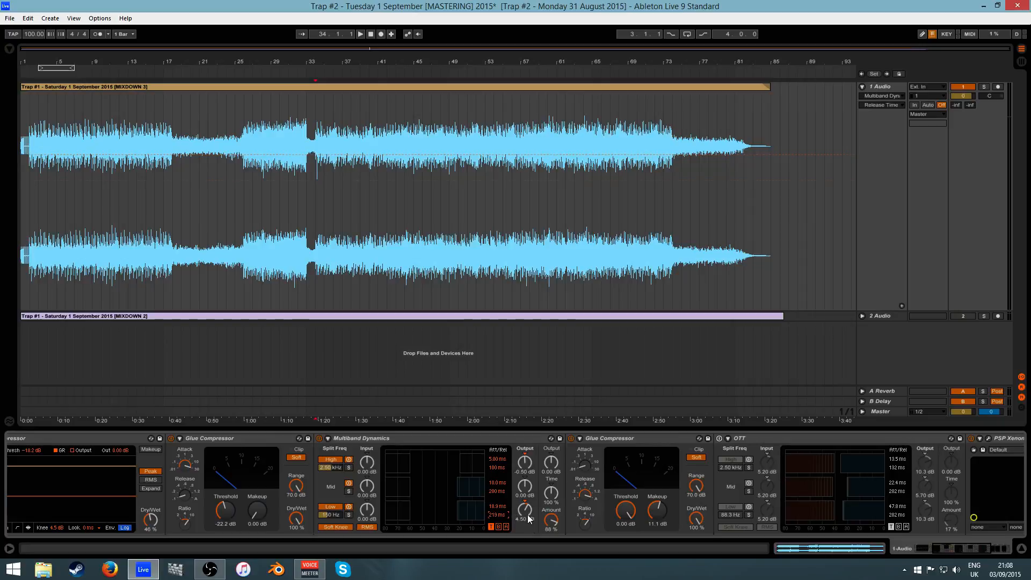
pyautogui.click(528, 515)
pyautogui.click(526, 464)
pyautogui.moveTo(943, 548); pyautogui.dragTo(947, 549)
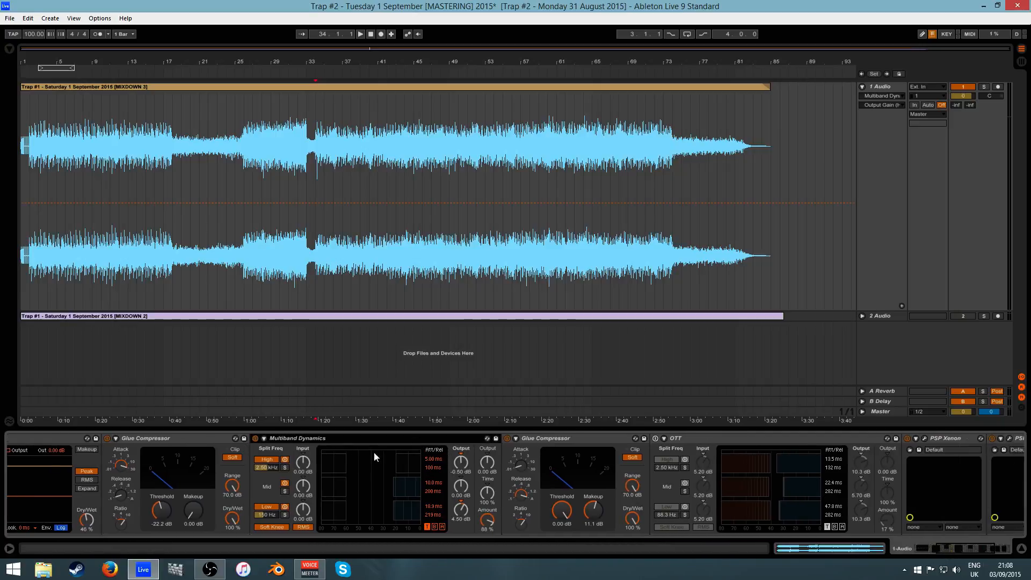
pyautogui.click(535, 439)
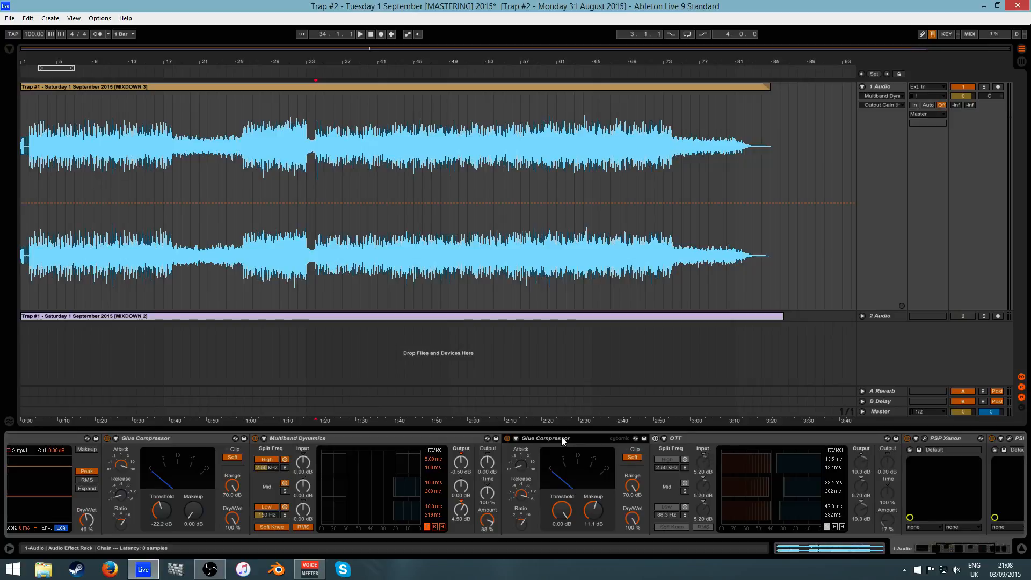
pyautogui.moveTo(948, 551); pyautogui.dragTo(979, 549)
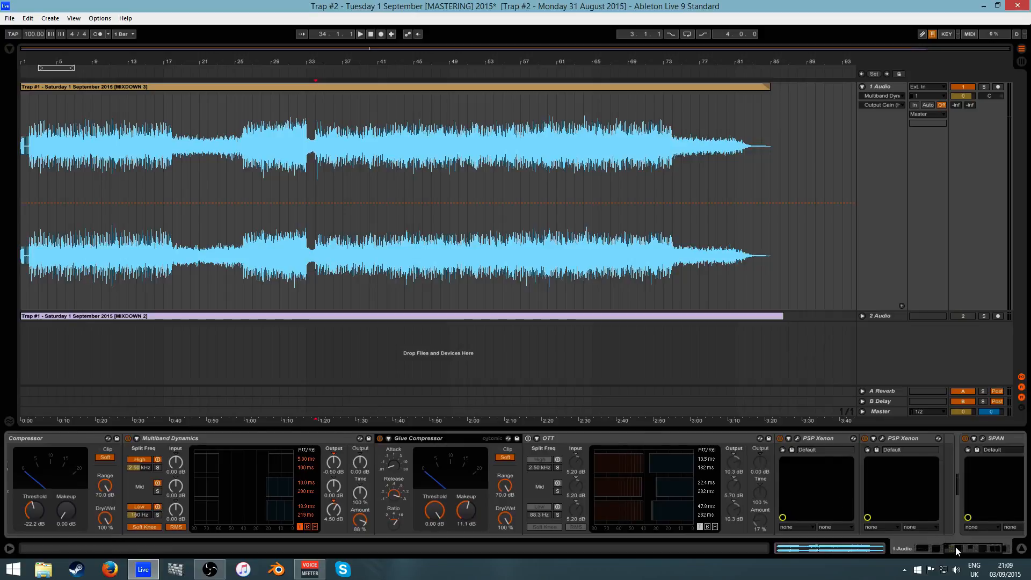
pyautogui.moveTo(956, 548); pyautogui.dragTo(949, 549)
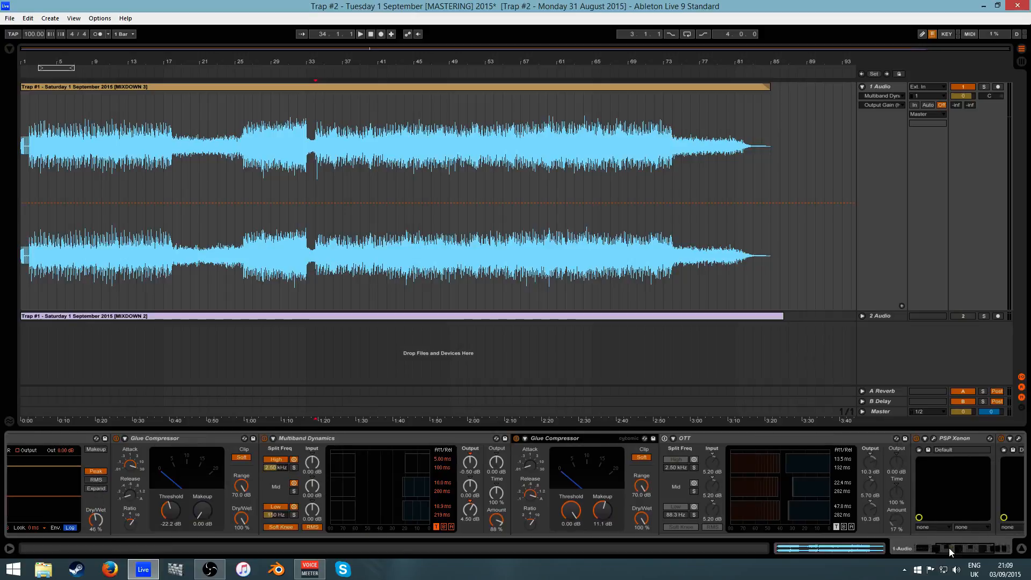
# - Switch the automation target from the second Glue Compressor's Attack to its Ratio, then select OTT
pyautogui.click(531, 465)
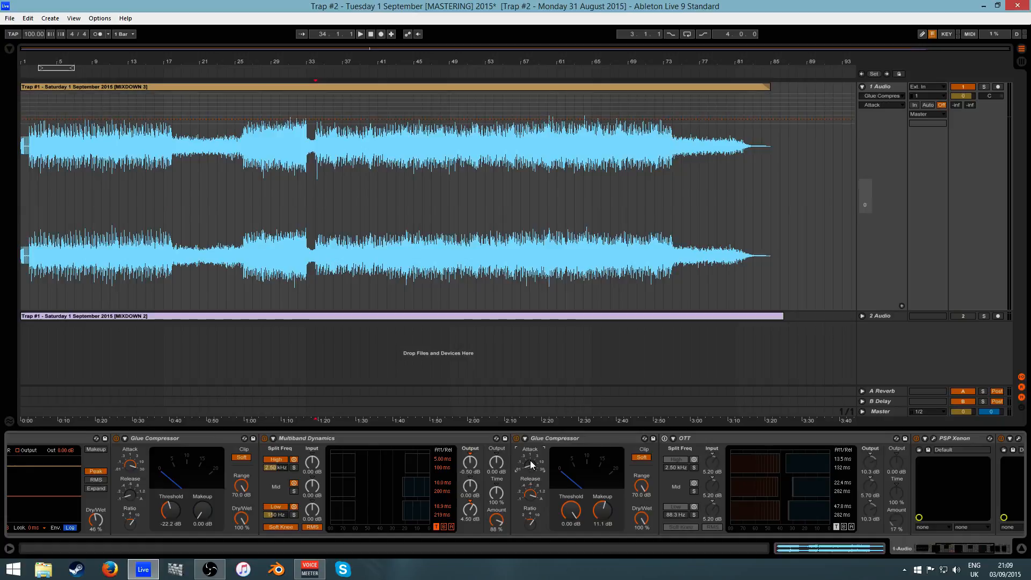
pyautogui.click(532, 524)
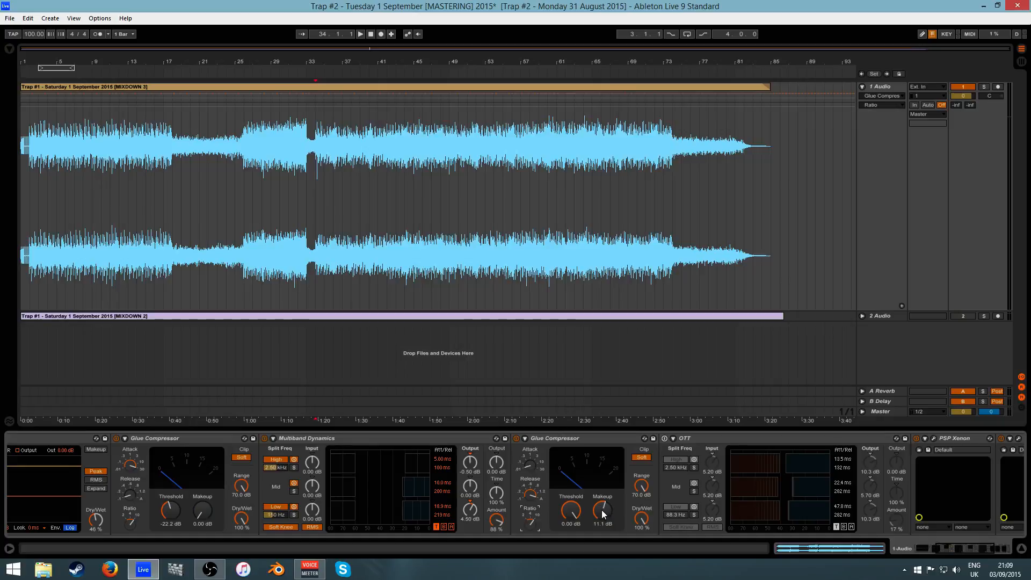
pyautogui.moveTo(950, 549); pyautogui.dragTo(953, 549)
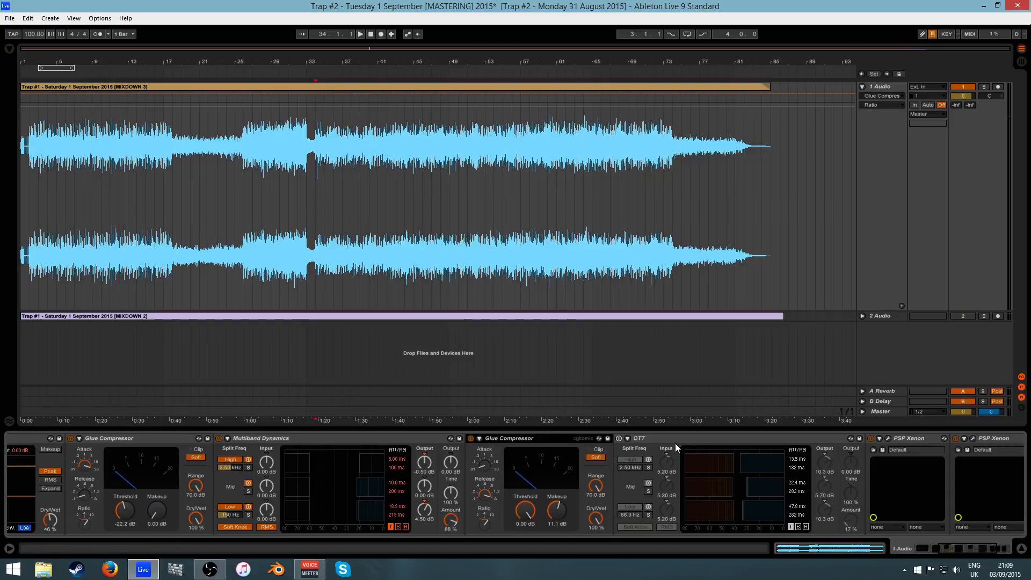
pyautogui.moveTo(950, 549); pyautogui.dragTo(962, 552)
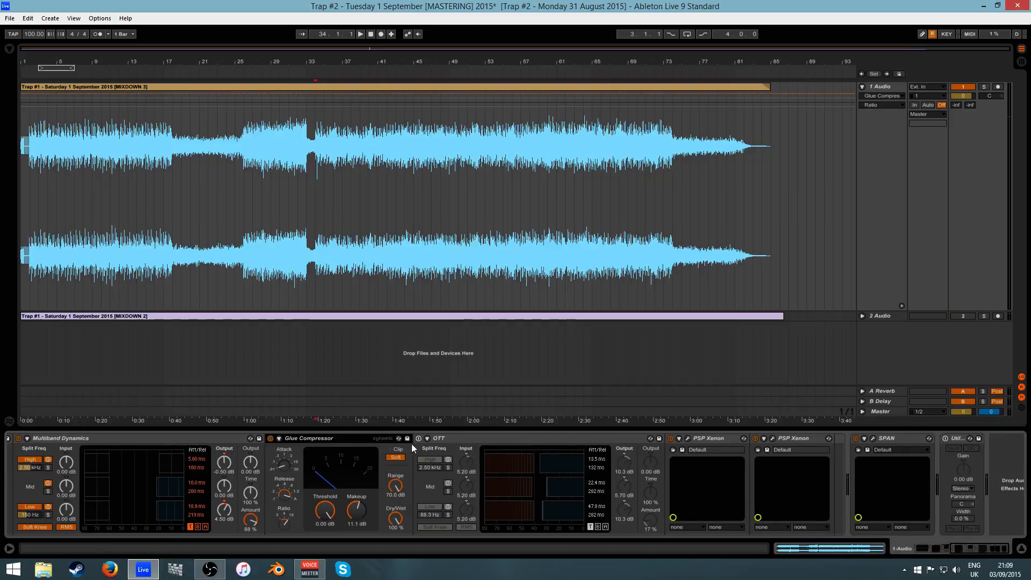
pyautogui.click(479, 440)
pyautogui.click(359, 440)
pyautogui.click(989, 551)
# - Fold the OTT device and open both PSP Xenon limiter windows side by side
pyautogui.doubleClick(514, 437)
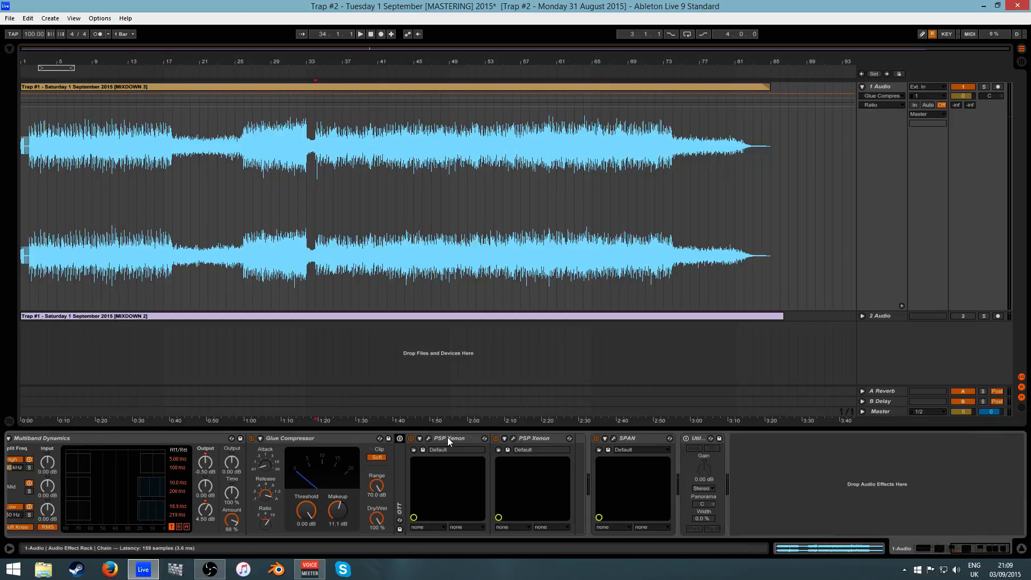
pyautogui.click(535, 438)
pyautogui.click(442, 439)
pyautogui.click(428, 438)
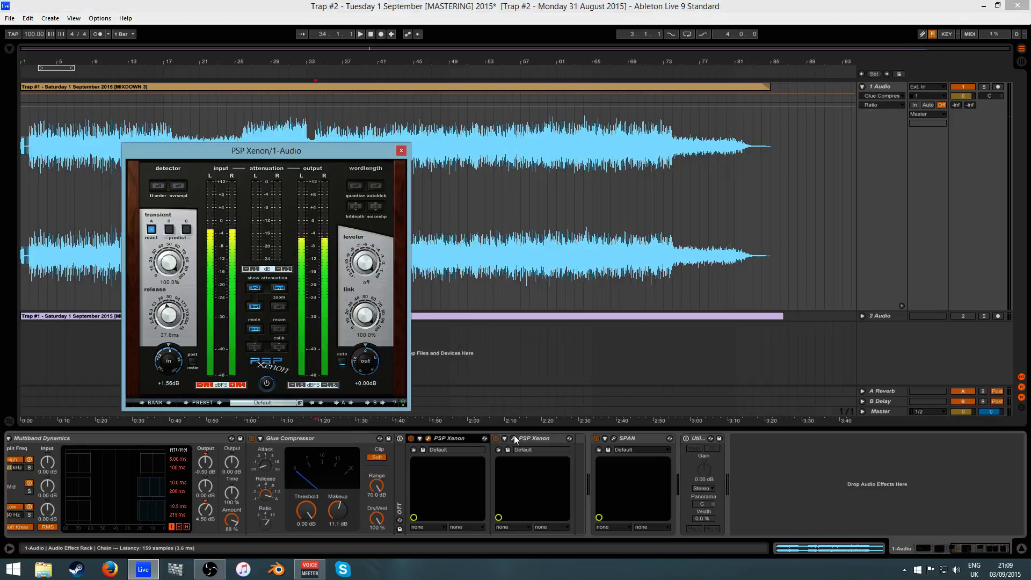
pyautogui.click(514, 438)
pyautogui.moveTo(518, 156); pyautogui.dragTo(570, 157)
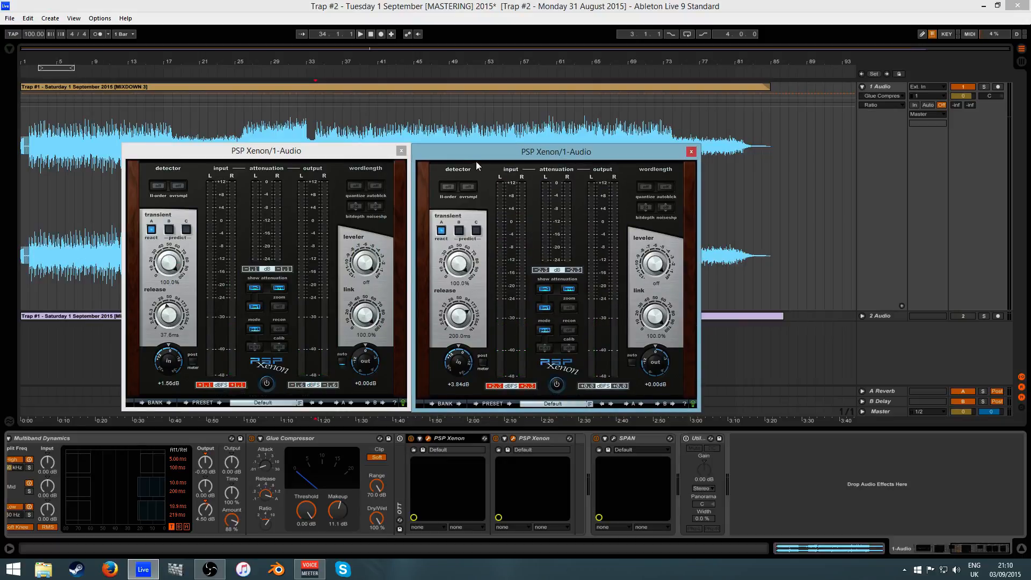
# - Rearrange the two limiter windows to compare their settings, then close both
pyautogui.click(243, 292)
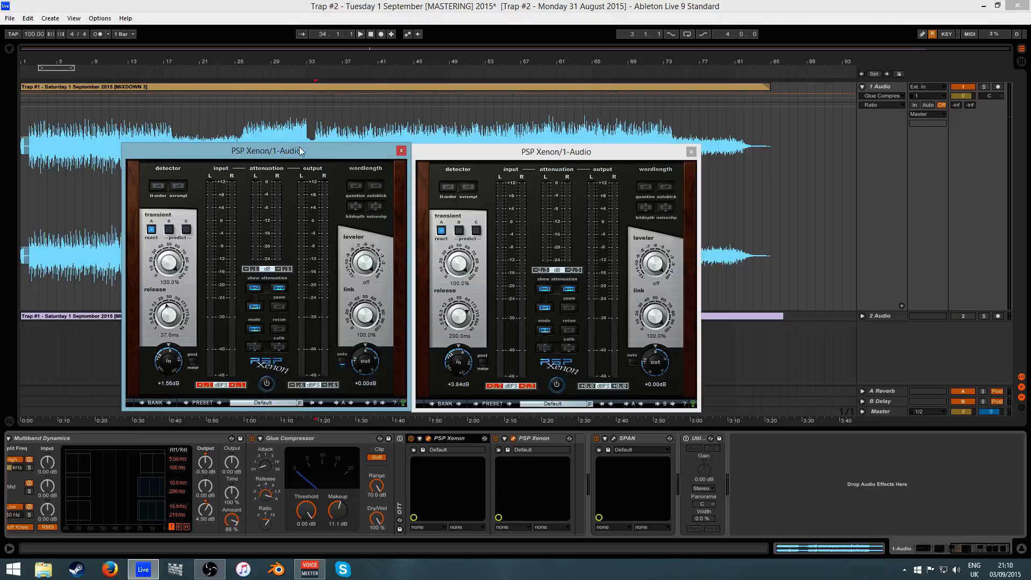
pyautogui.moveTo(447, 148); pyautogui.dragTo(446, 147)
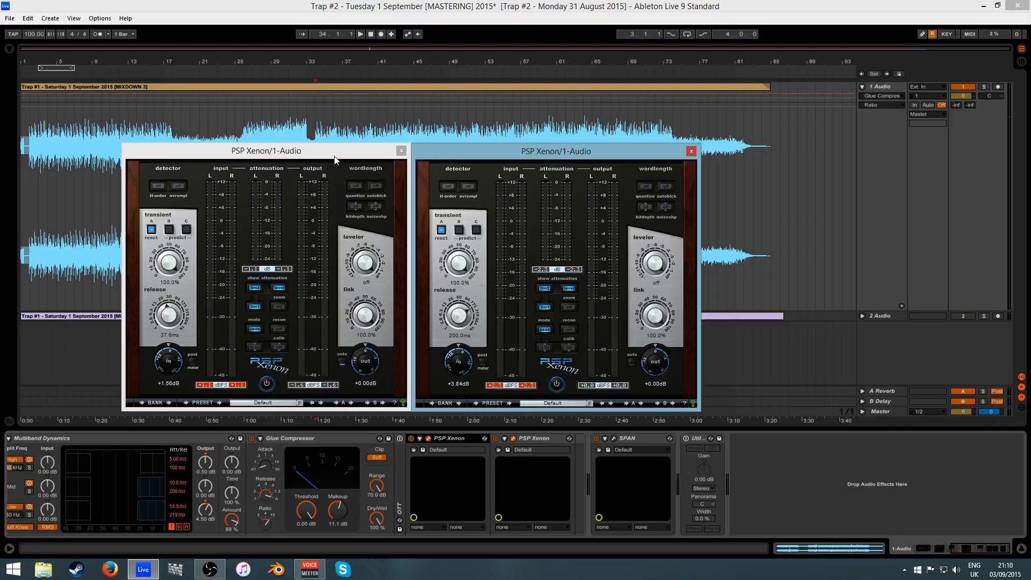
pyautogui.moveTo(439, 153); pyautogui.dragTo(462, 152)
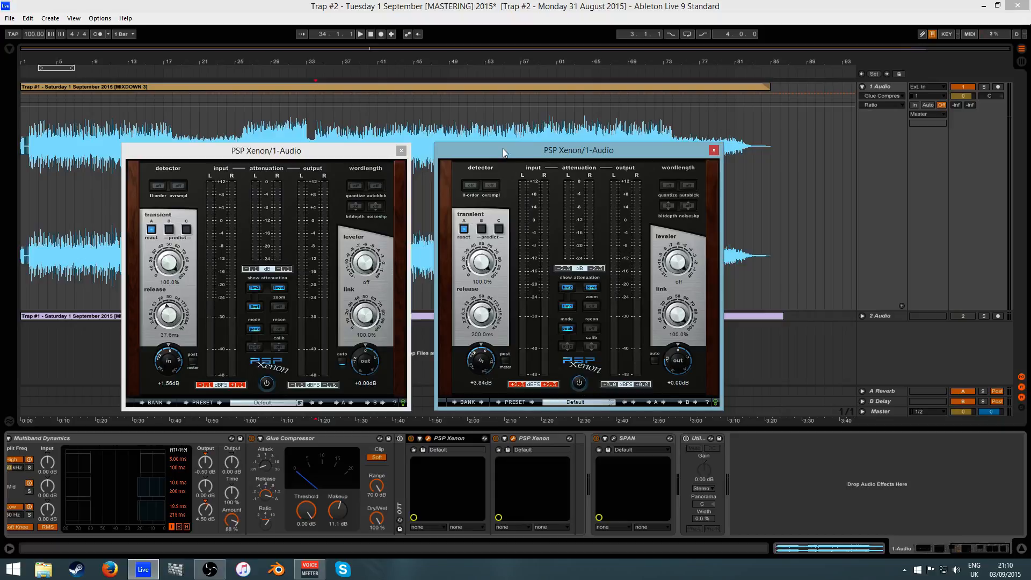
pyautogui.moveTo(503, 148); pyautogui.dragTo(477, 154)
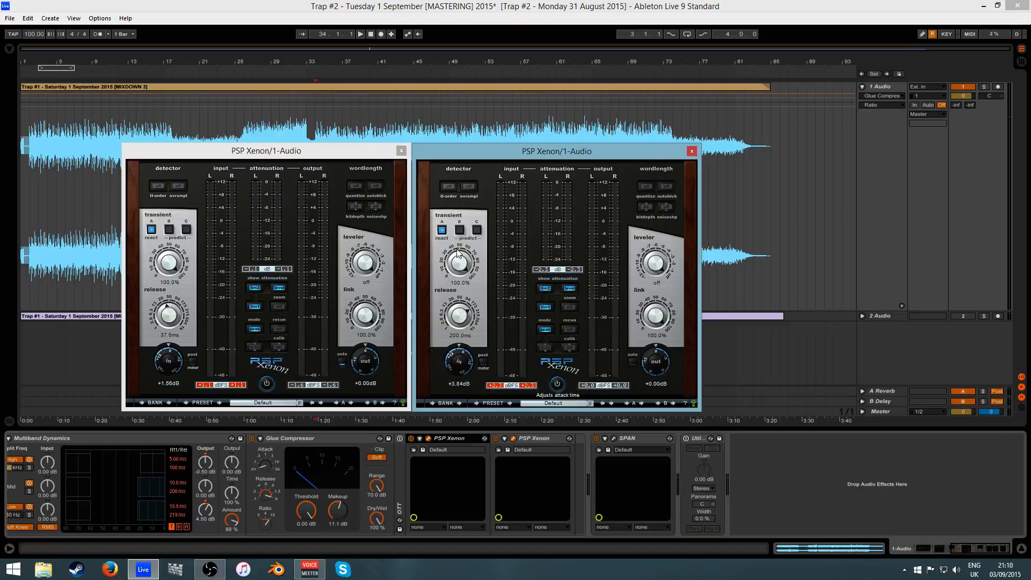
pyautogui.moveTo(443, 152); pyautogui.dragTo(441, 150)
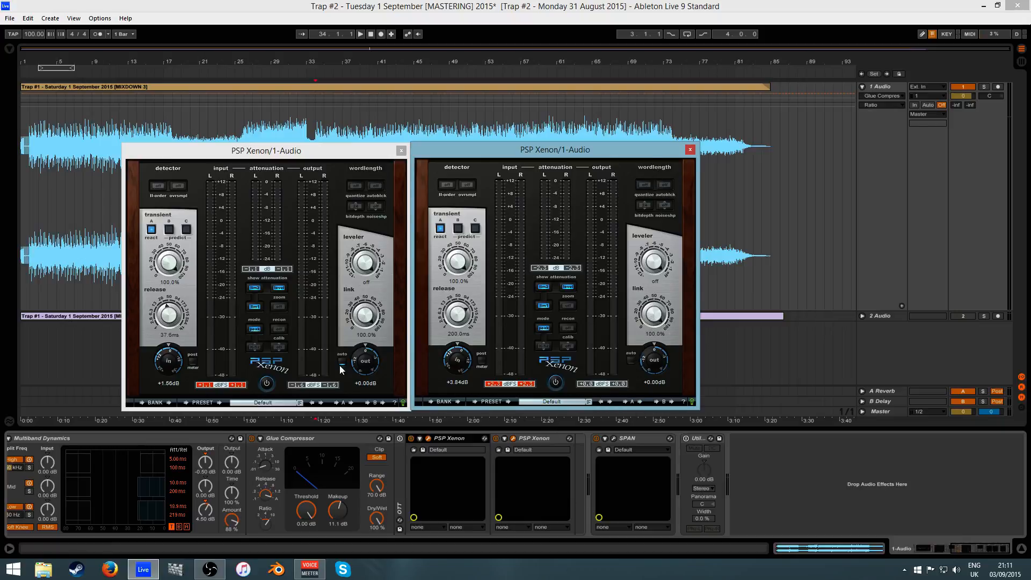
pyautogui.click(400, 153)
pyautogui.click(691, 150)
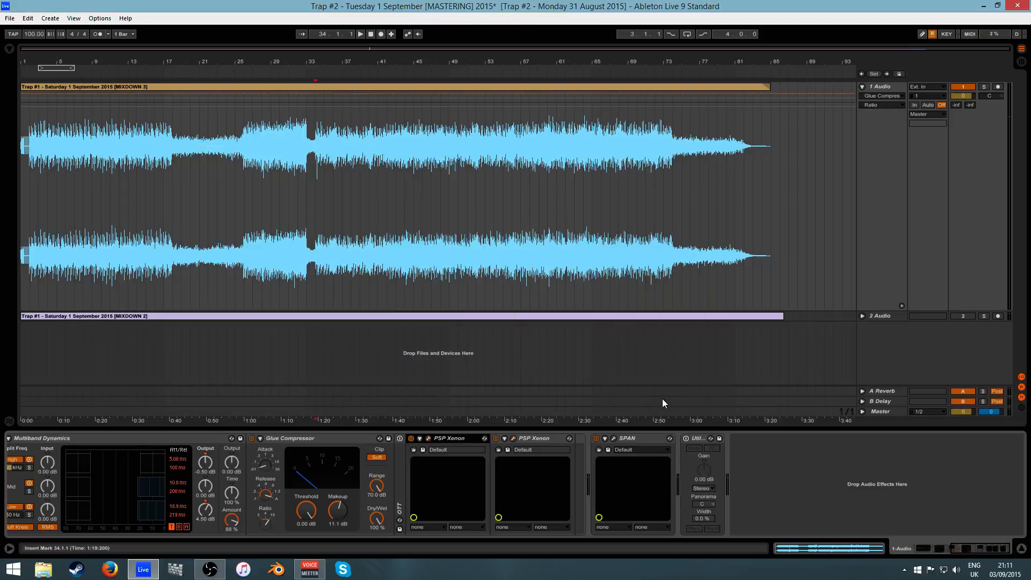
# - Open SPAN, play the mixdown from bar 34, and turn on peak hold before stopping
pyautogui.click(615, 439)
pyautogui.moveTo(474, 84); pyautogui.dragTo(457, 251)
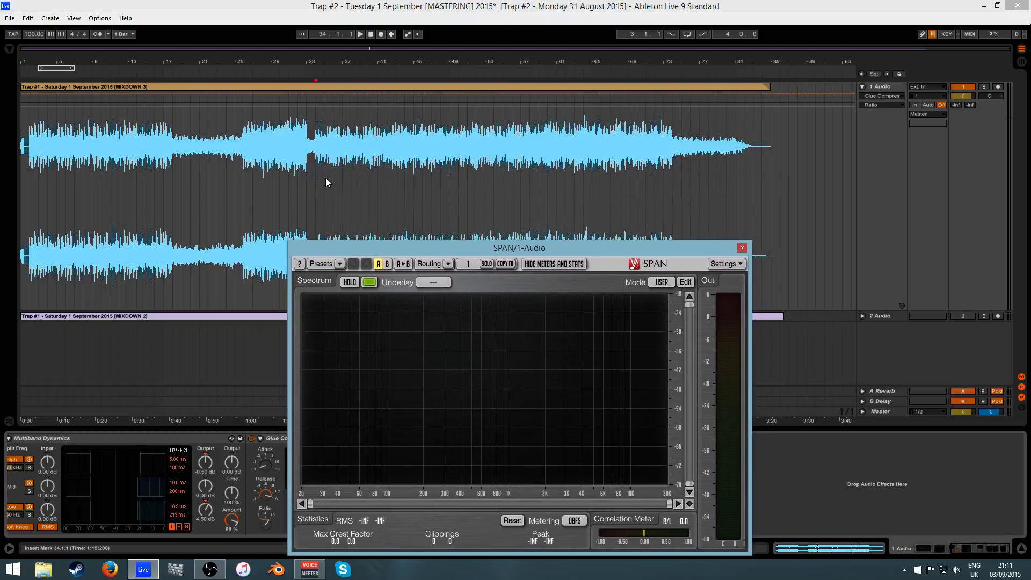
pyautogui.click(361, 34)
pyautogui.click(370, 36)
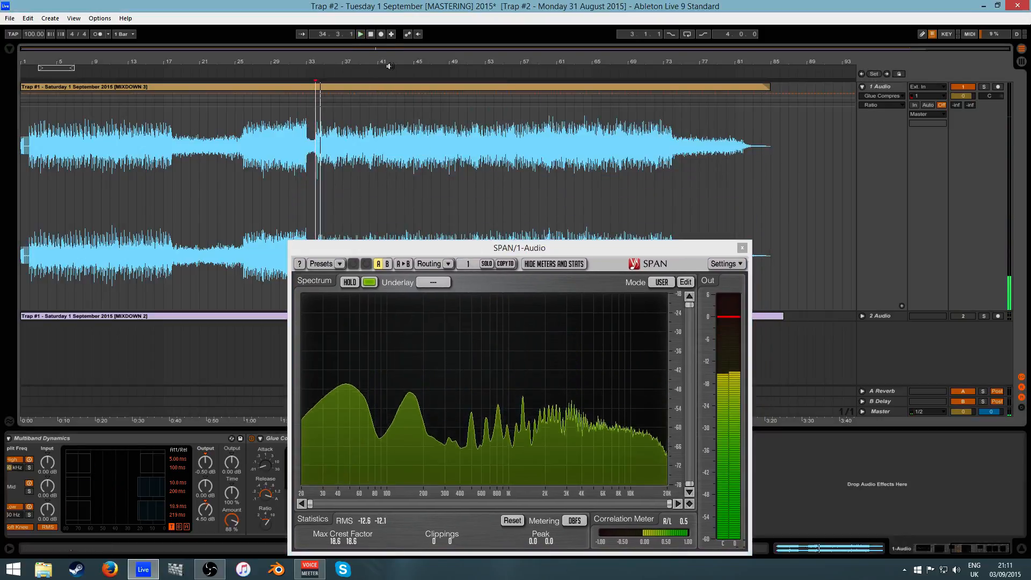
pyautogui.click(363, 34)
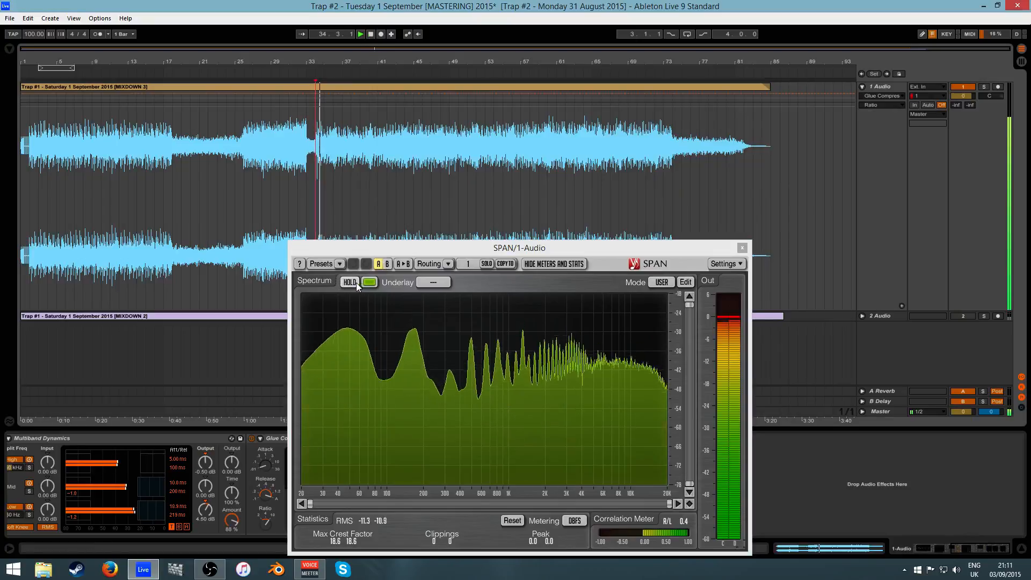
pyautogui.click(349, 282)
pyautogui.click(372, 35)
# - Set the insert marker at bar 63 and close the SPAN window
pyautogui.moveTo(514, 246); pyautogui.dragTo(544, 182)
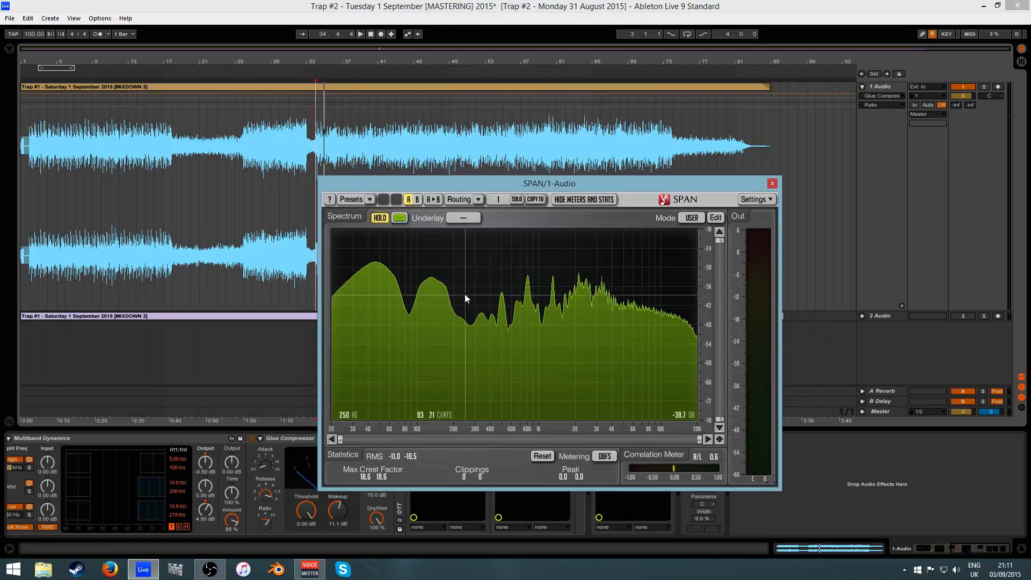
pyautogui.moveTo(480, 185); pyautogui.dragTo(527, 248)
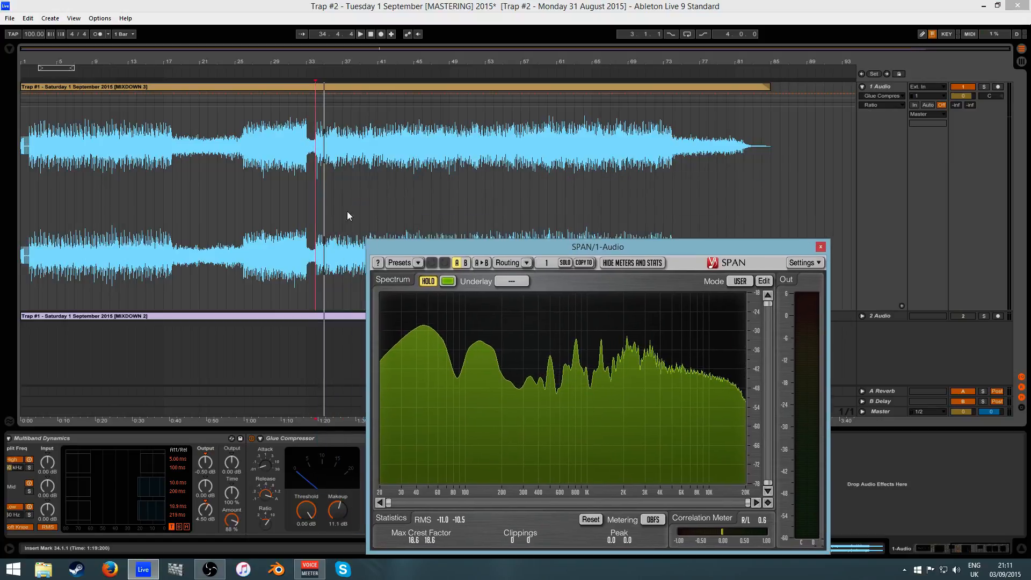
pyautogui.click(451, 204)
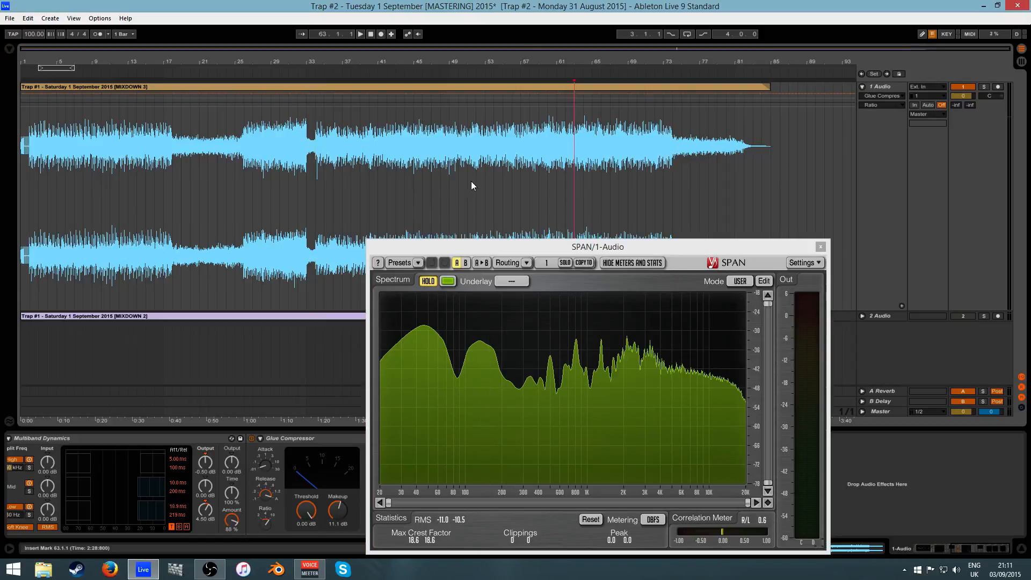
pyautogui.moveTo(552, 248); pyautogui.dragTo(436, 183)
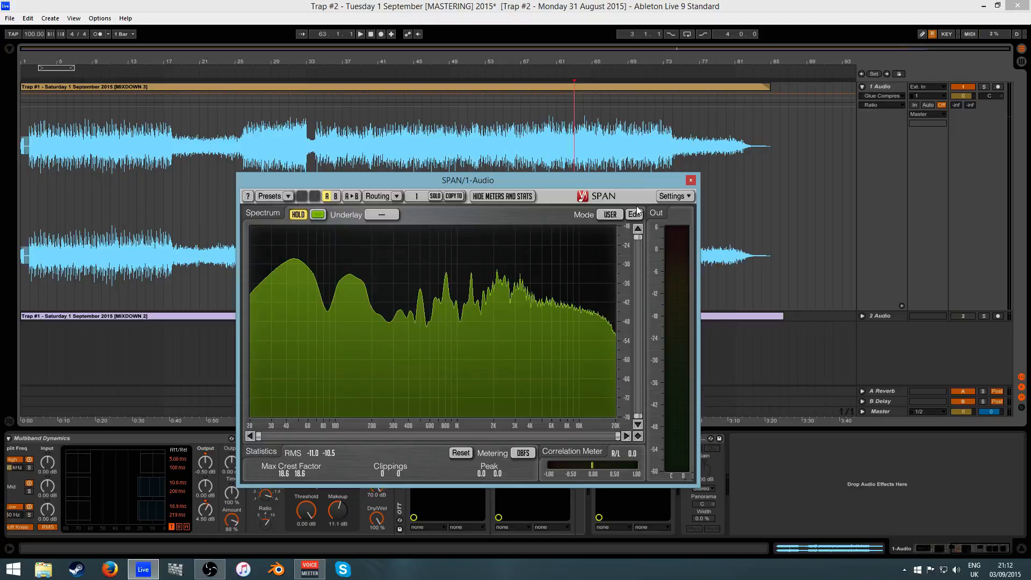
pyautogui.click(692, 179)
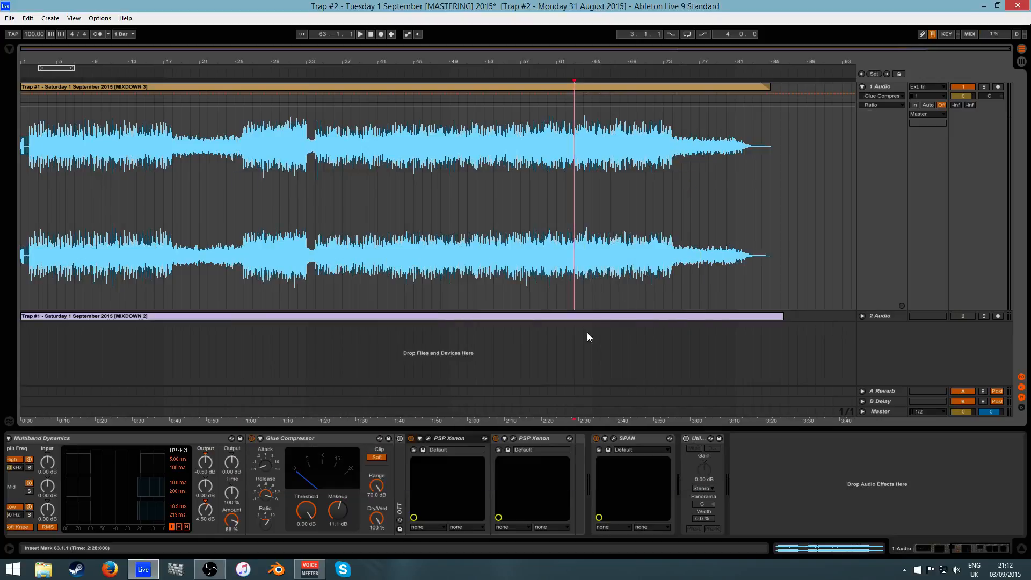
# - Select the second PSP Xenon limiter and briefly reopen, then close, the SPAN analyser
pyautogui.click(524, 437)
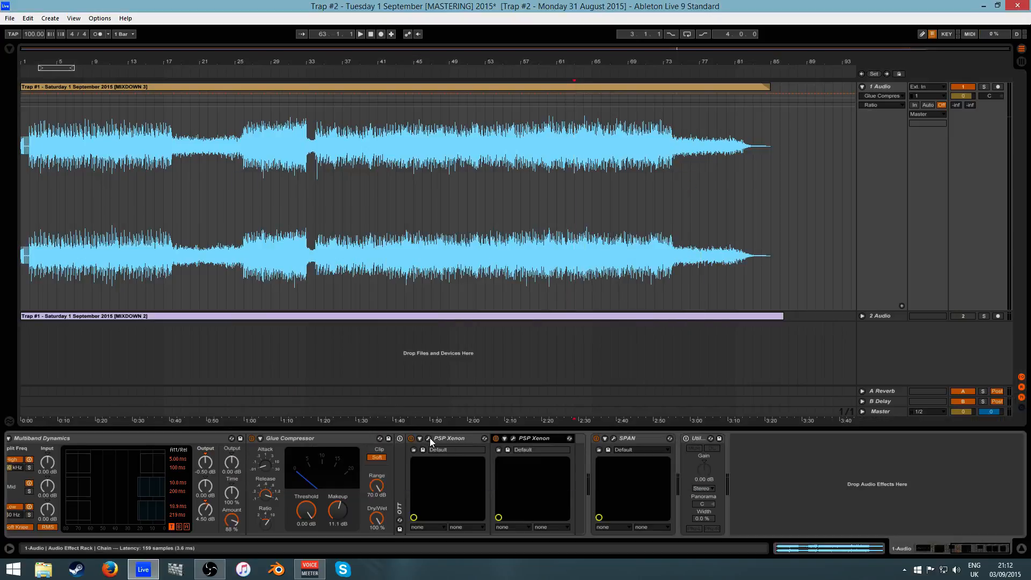
pyautogui.click(614, 438)
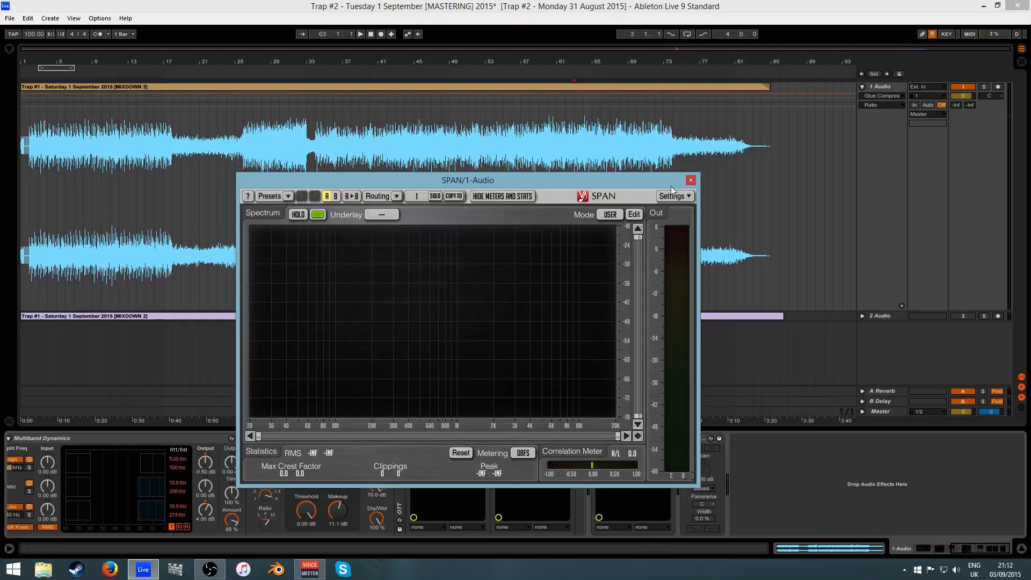
pyautogui.click(690, 181)
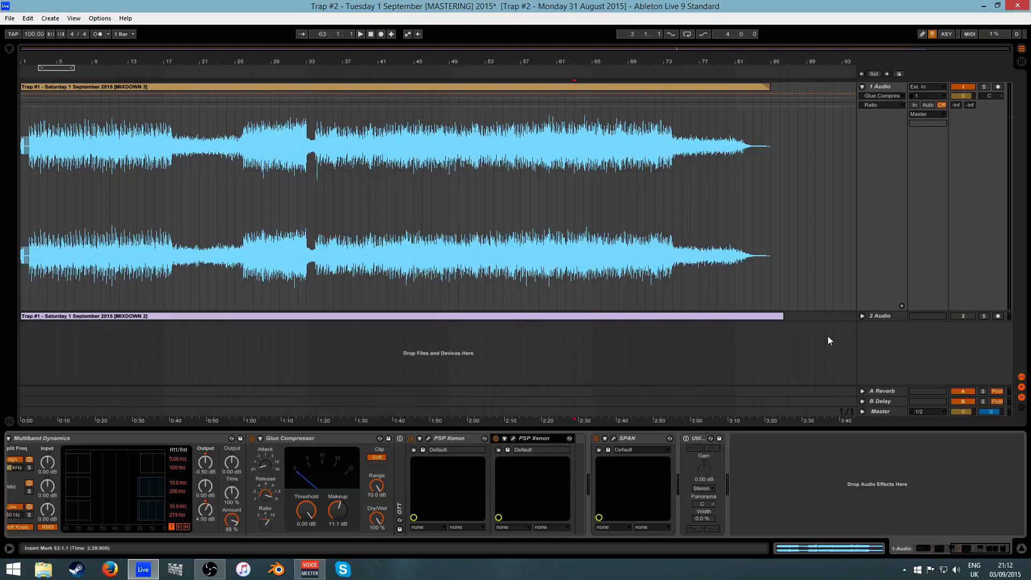
# - Scroll the rack chain back to its start and redisplay 1 Audio's devices from EQ Eight
pyautogui.click(962, 544)
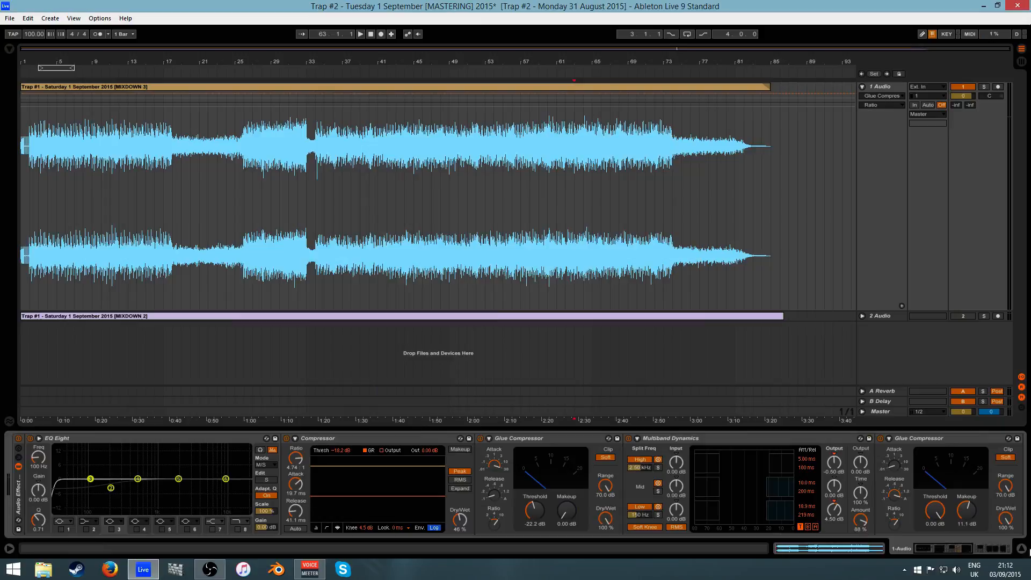
pyautogui.click(1018, 548)
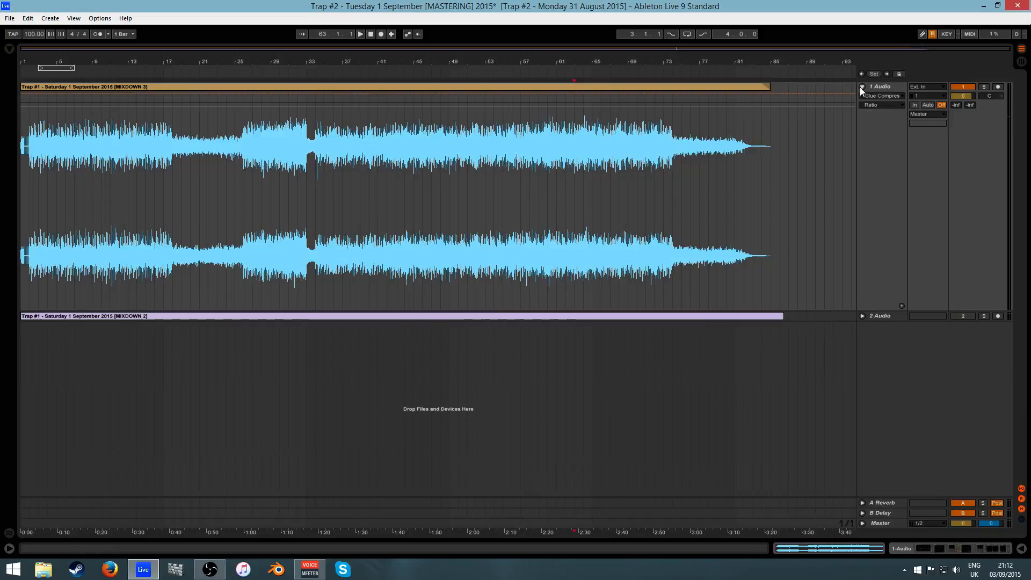
pyautogui.click(862, 86)
pyautogui.click(862, 87)
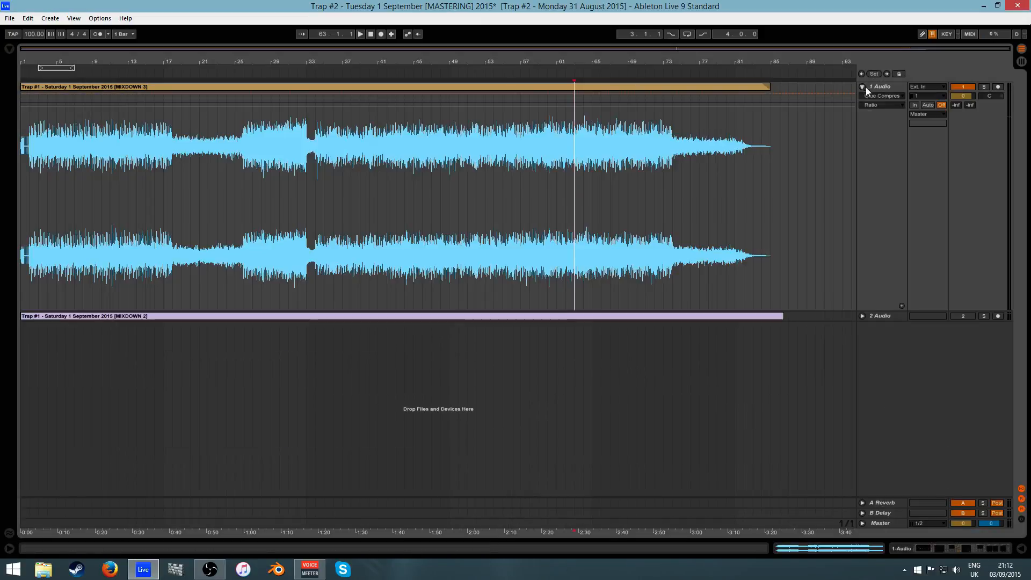
pyautogui.doubleClick(874, 87)
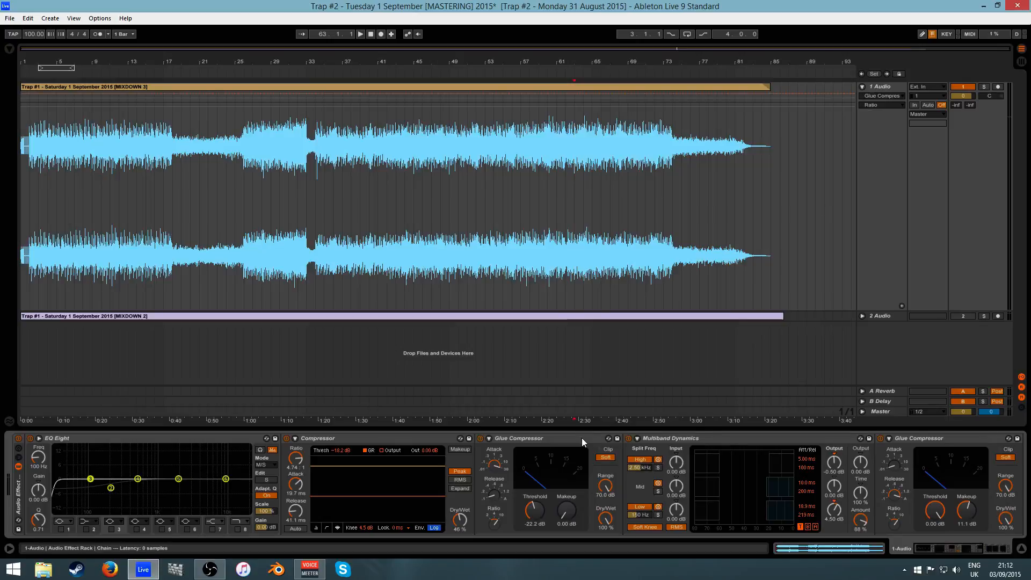